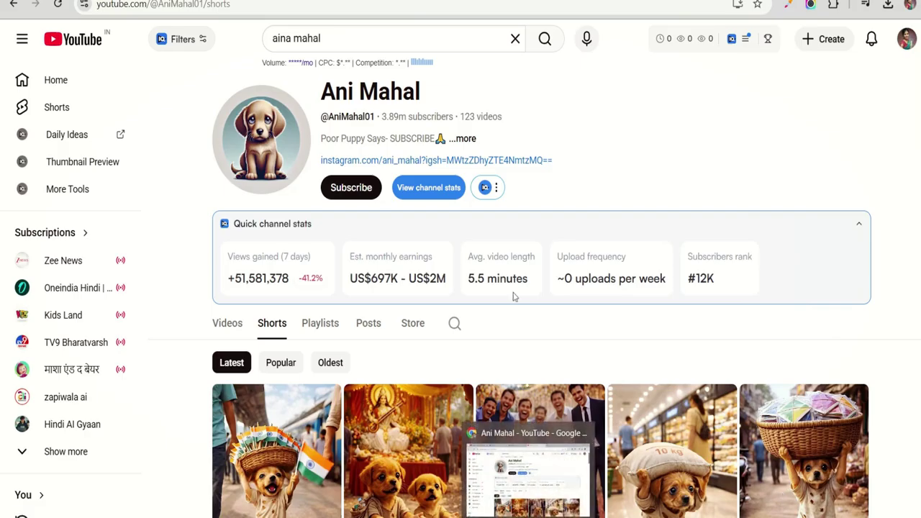
- Find the Short showing the puppy in school uniform with a red backpack and capture its thumbnail with the Snipping Tool
{"action": "scroll", "coordinate": [506, 275], "scroll_direction": "down", "scroll_amount": 15}
{"action": "scroll", "coordinate": [506, 275], "scroll_direction": "down", "scroll_amount": 12}
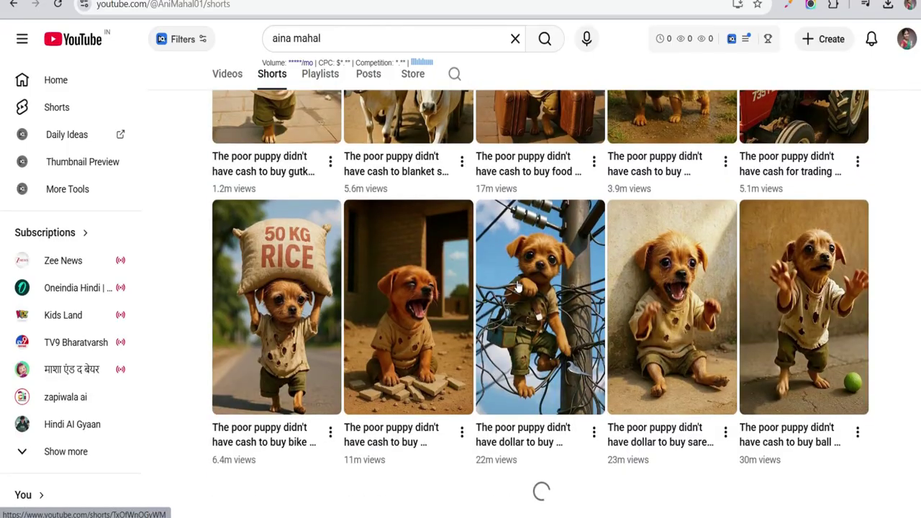
{"action": "scroll", "coordinate": [516, 286], "scroll_direction": "up", "scroll_amount": 3}
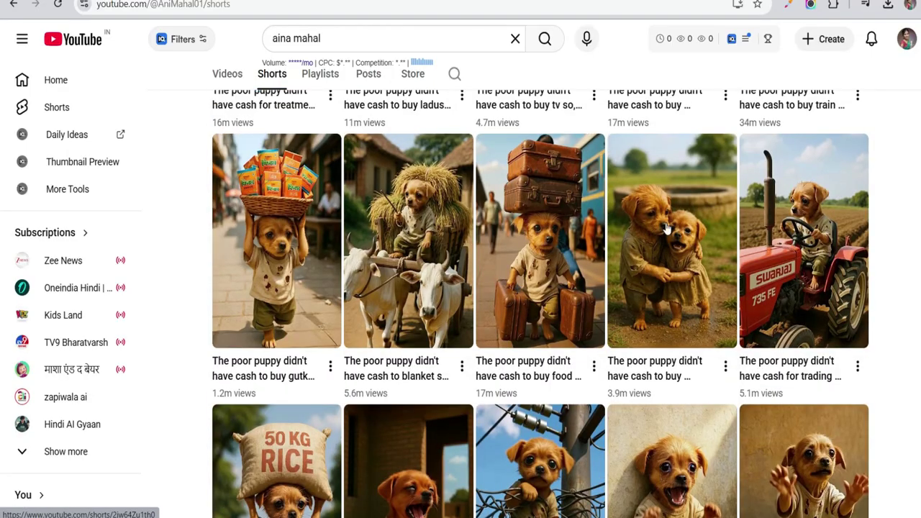
{"action": "scroll", "coordinate": [232, 301], "scroll_direction": "down", "scroll_amount": 5}
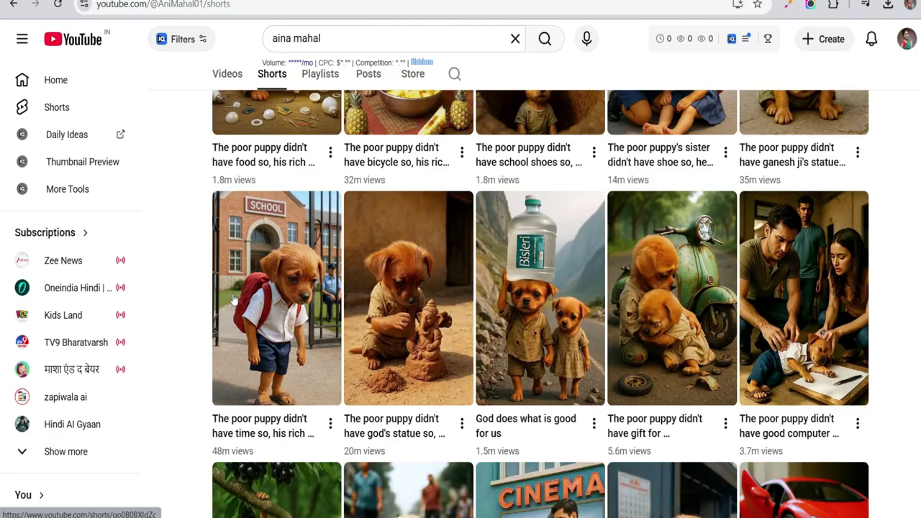
{"action": "key", "text": "super"}
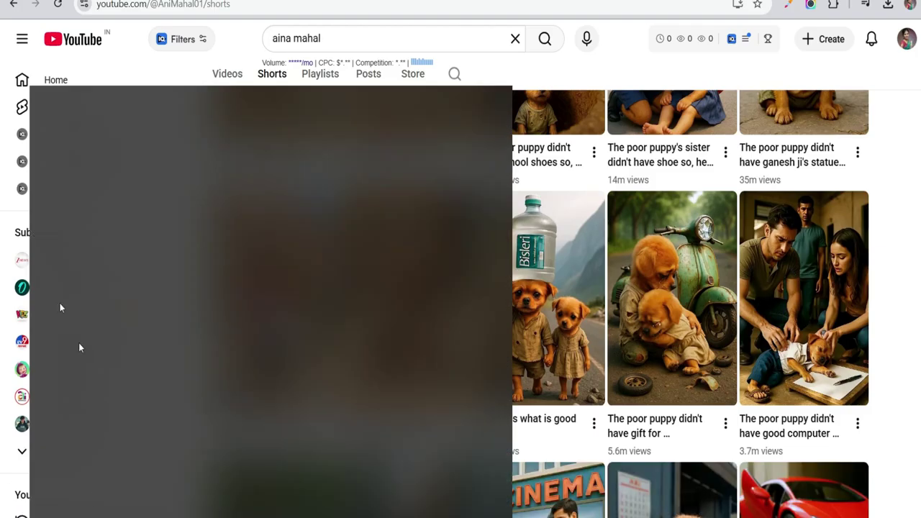
{"action": "left_click", "coordinate": [99, 204]}
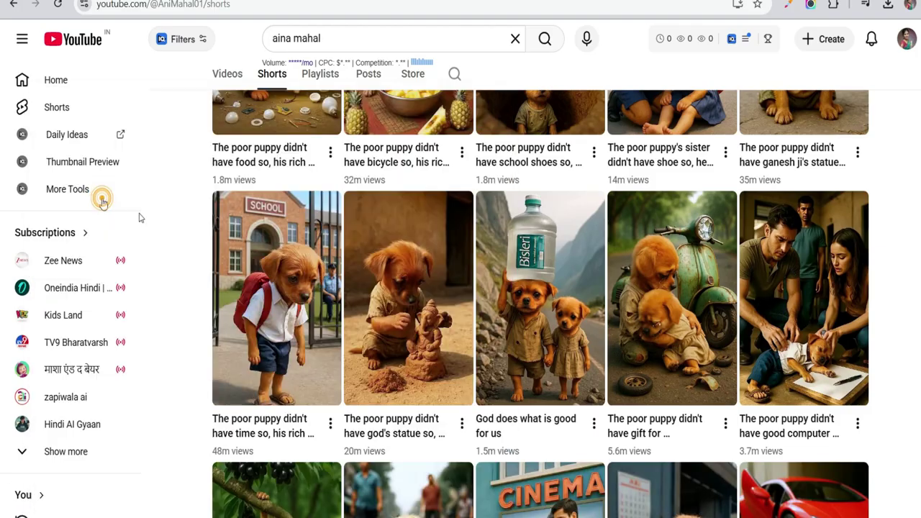
{"action": "left_click", "coordinate": [22, 46]}
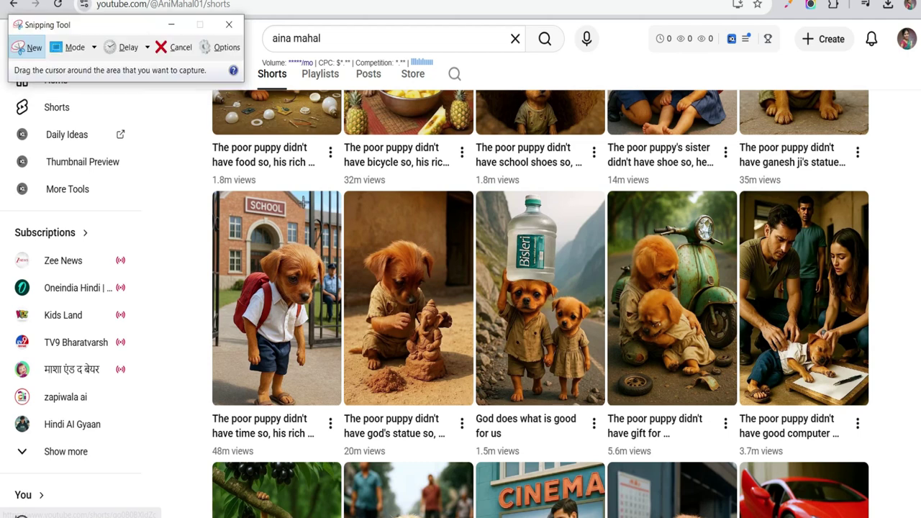
{"action": "left_click_drag", "start_coordinate": [214, 191], "coordinate": [341, 410]}
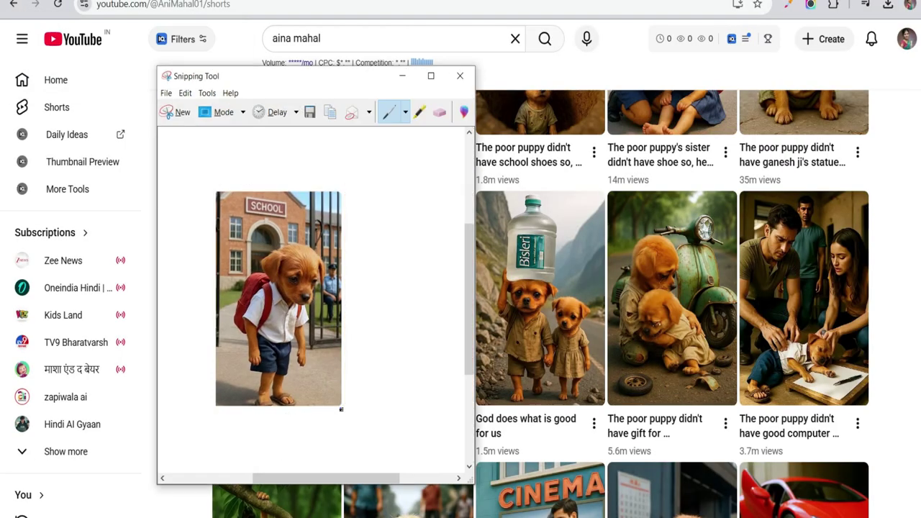
- Save the snip as the PNG file Capture in Downloads, replacing the existing file
{"action": "left_click", "coordinate": [166, 92]}
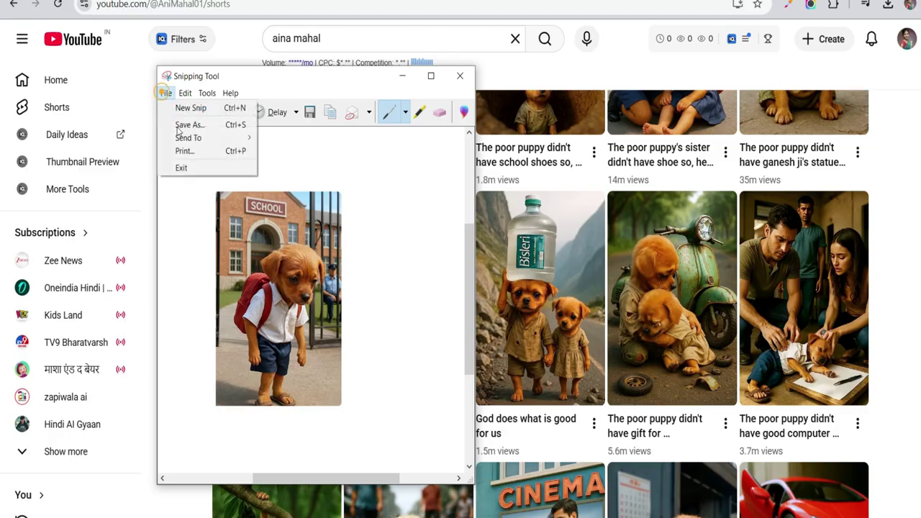
{"action": "left_click", "coordinate": [179, 125]}
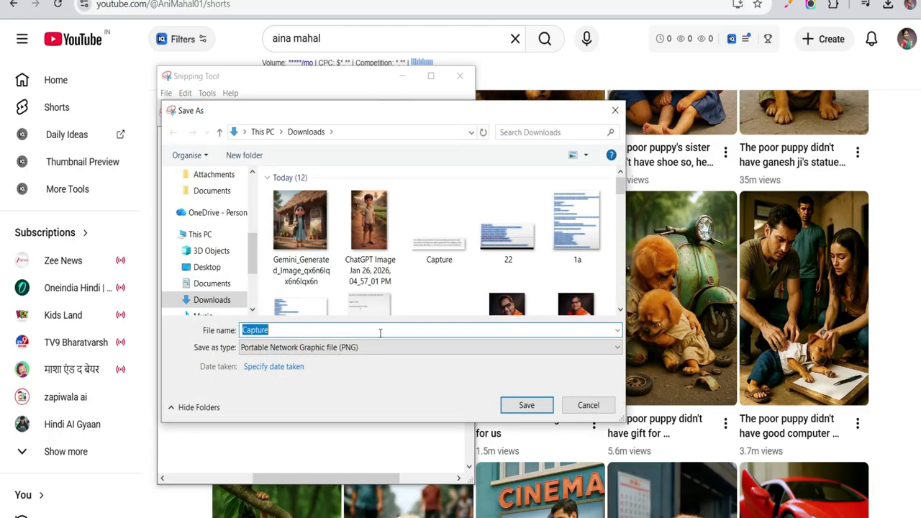
{"action": "left_click", "coordinate": [517, 403]}
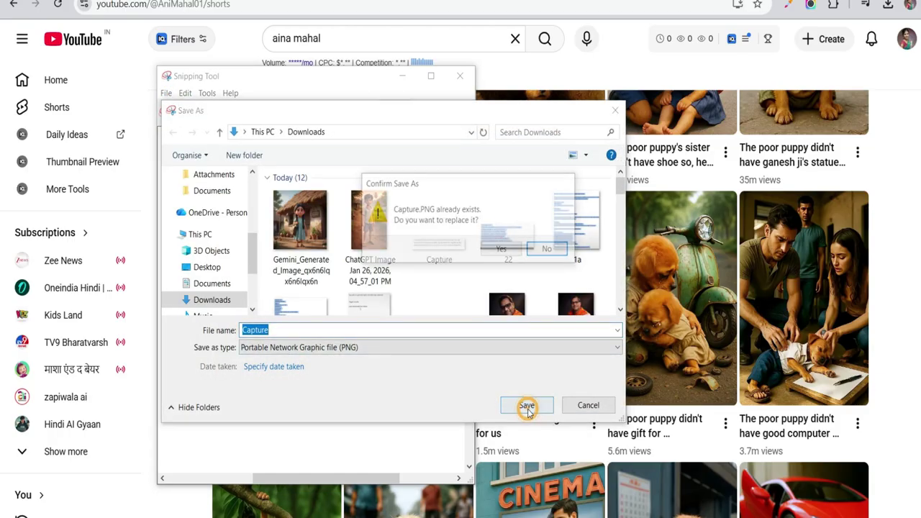
{"action": "left_click", "coordinate": [501, 250]}
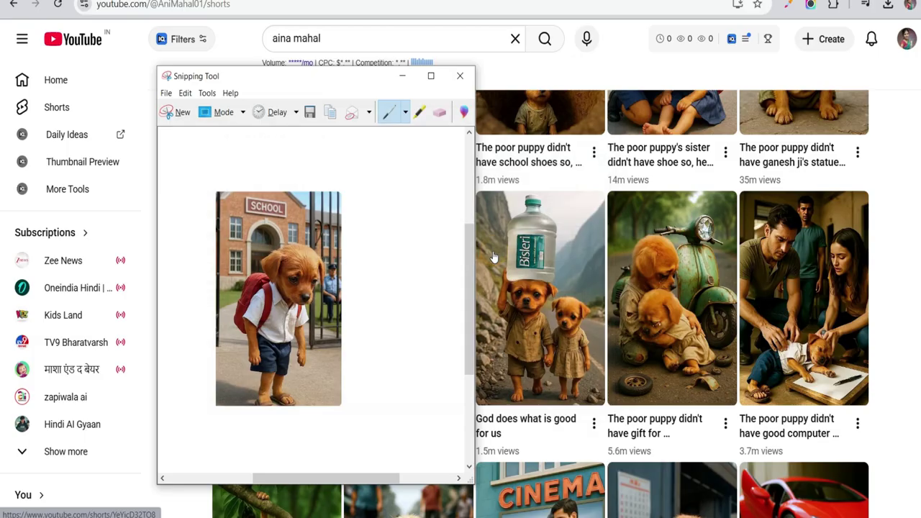
- Search for chatgpt in a new browser tab and open ChatGPT
{"action": "key", "text": "ctrl+t"}
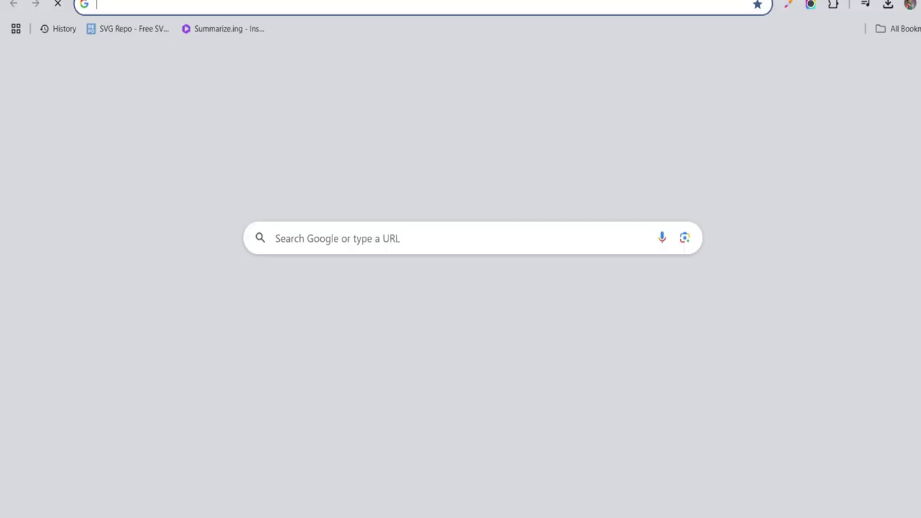
{"action": "left_click", "coordinate": [422, 231]}
{"action": "type", "text": "chatg"}
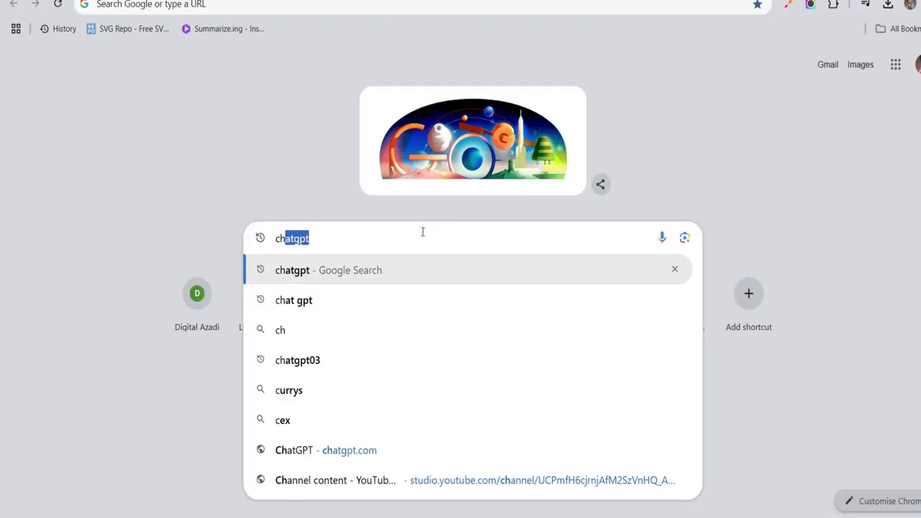
{"action": "type", "text": "pt"}
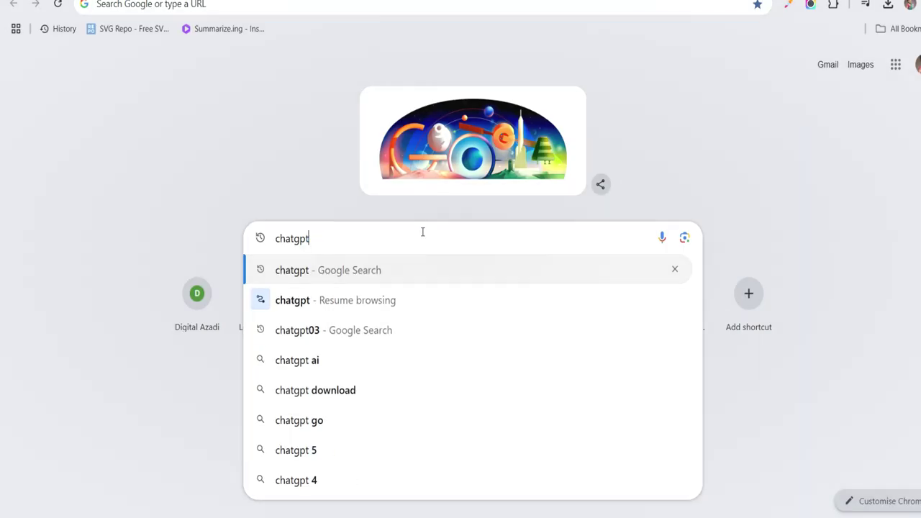
{"action": "key", "text": "Return"}
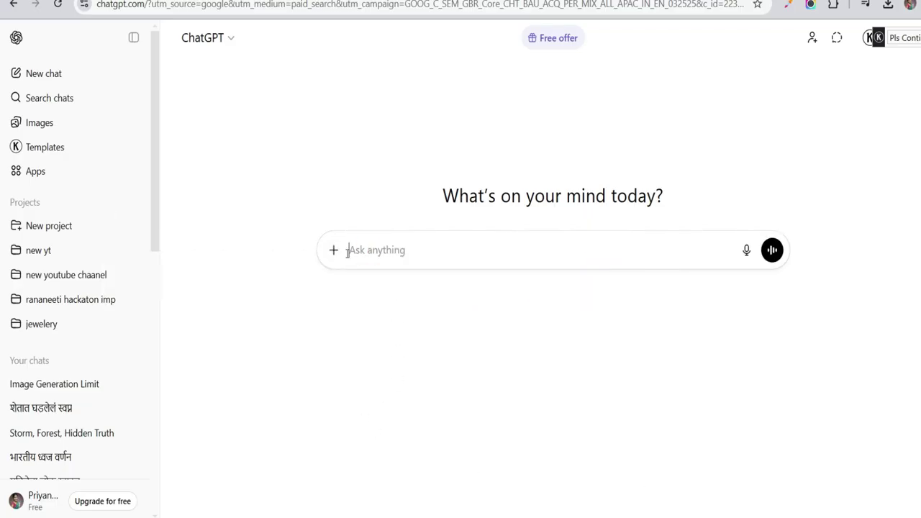
- Attach the captured puppy image from Downloads to a ChatGPT message
{"action": "left_click", "coordinate": [331, 251]}
{"action": "left_click", "coordinate": [334, 282]}
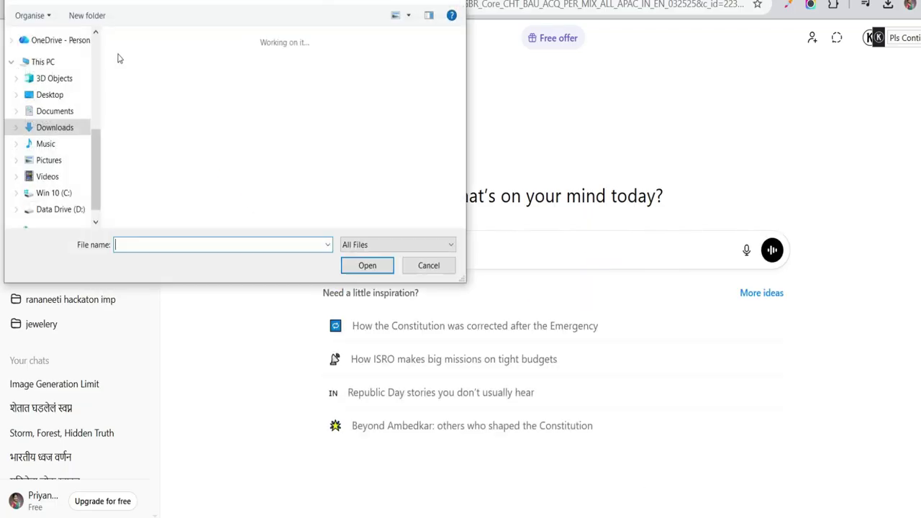
{"action": "left_click", "coordinate": [132, 68]}
{"action": "left_click", "coordinate": [374, 266]}
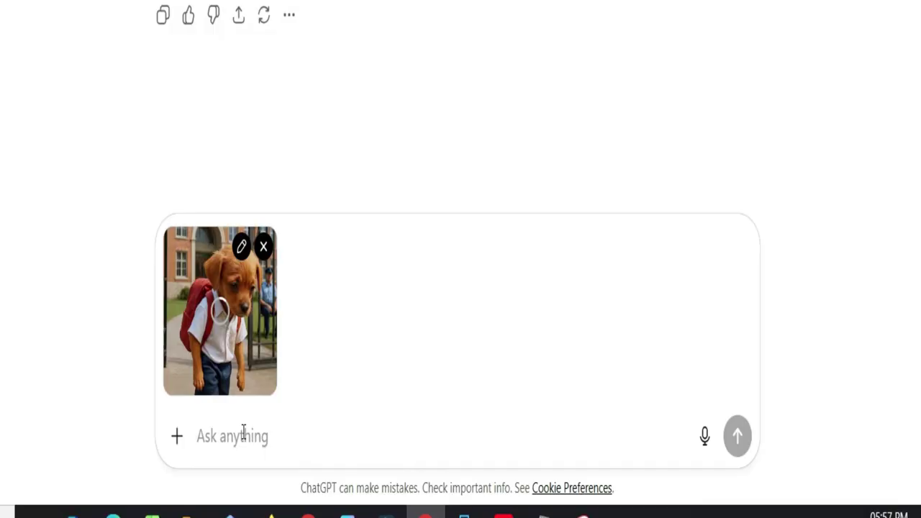
- Send the image with the prompt "ya patrachya adharit mala ek 100 shabdanchi moral aani emotional story de"
{"action": "type", "text": "ya patrachya "}
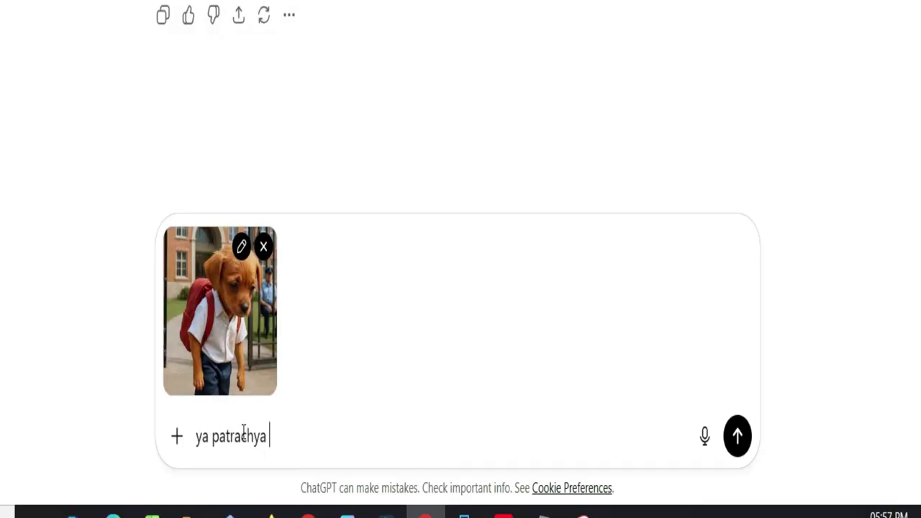
{"action": "type", "text": "adhar"}
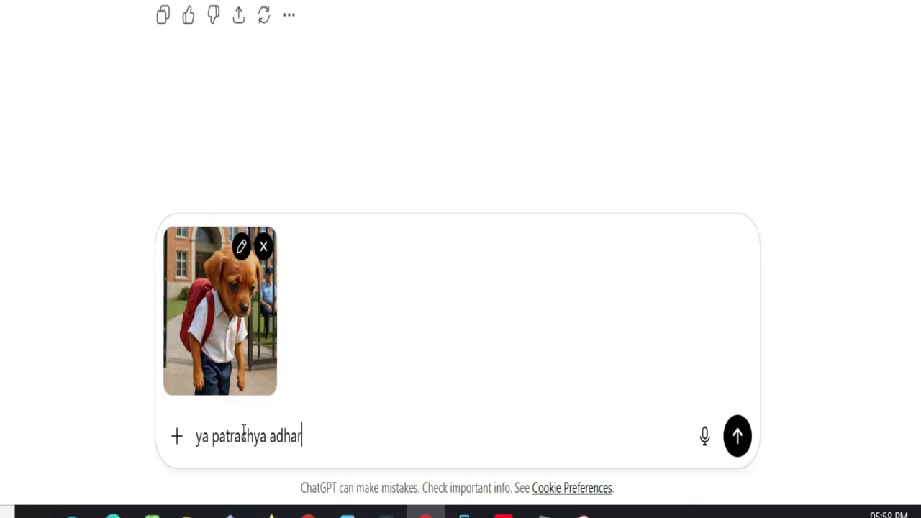
{"action": "type", "text": "it mala ek moral aani emotional story"}
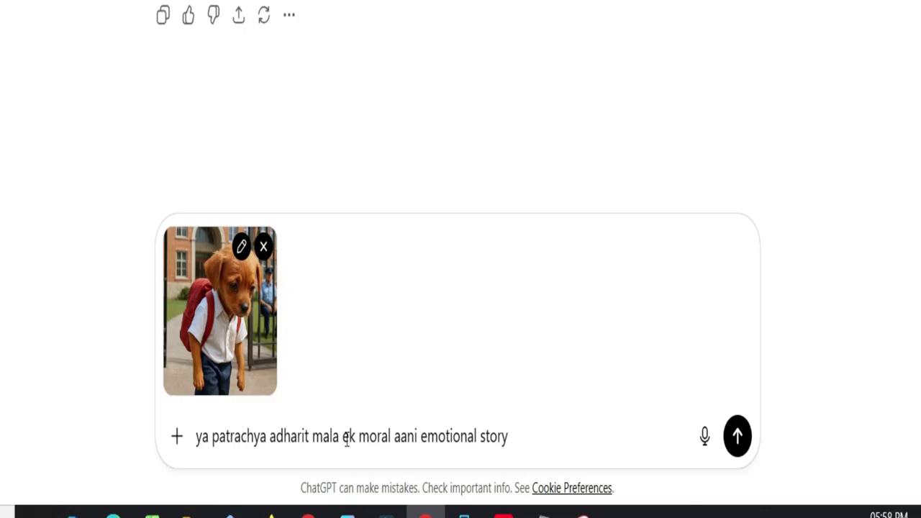
{"action": "left_click_drag", "start_coordinate": [361, 437], "coordinate": [393, 437]}
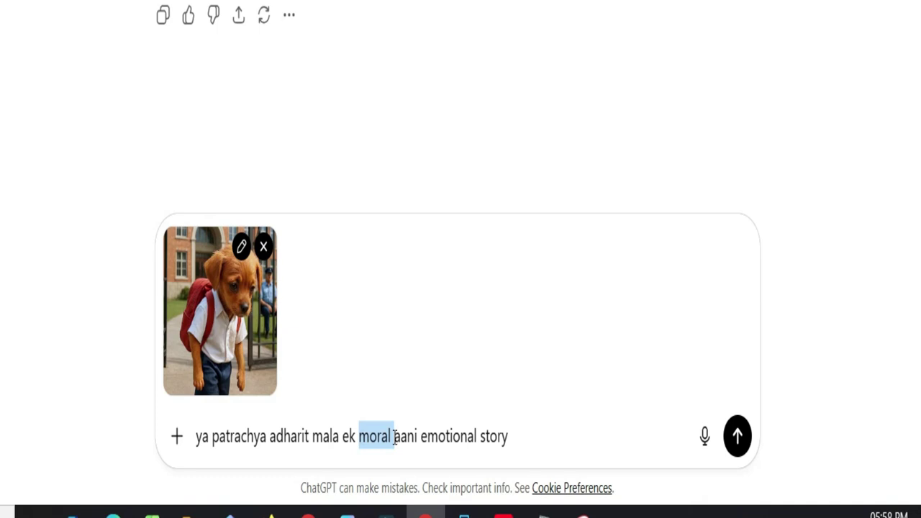
{"action": "left_click", "coordinate": [358, 439]}
{"action": "type", "text": "100 shabdanchi "}
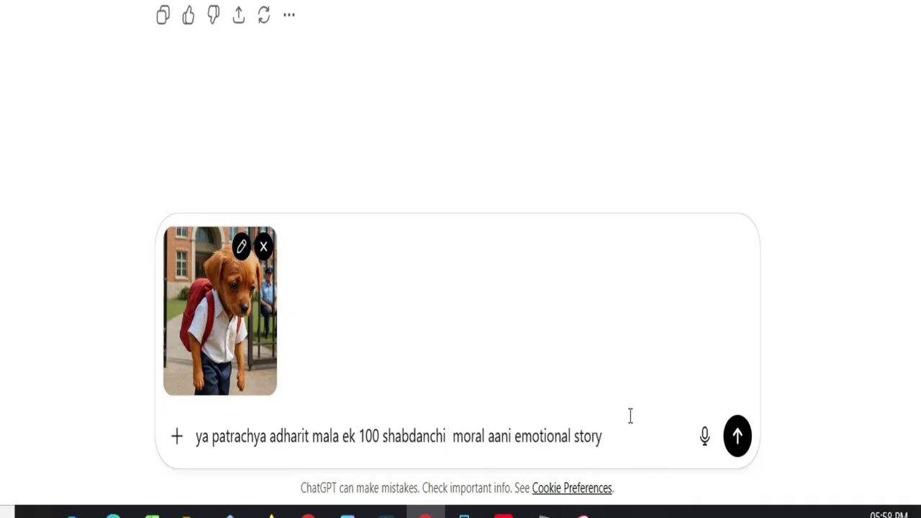
{"action": "type", "text": " de"}
{"action": "key", "text": "Return"}
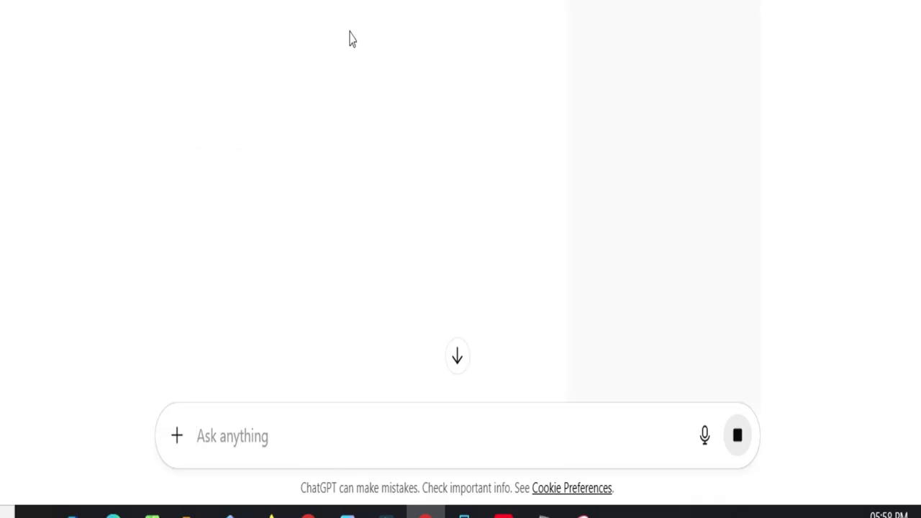
- Review the generated story and send the follow-up prompt "ya storyche 5 bhagat vibhajan kar"
{"action": "scroll", "coordinate": [432, 216], "scroll_direction": "down", "scroll_amount": 5}
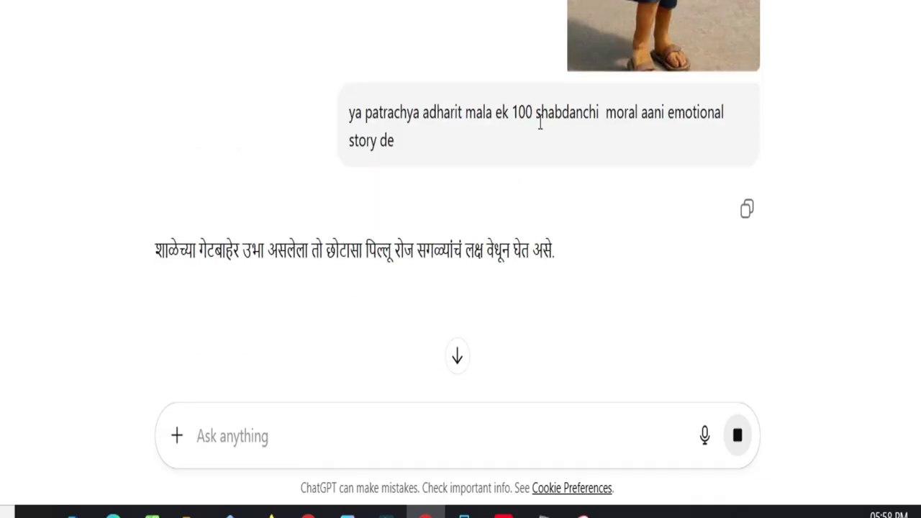
{"action": "scroll", "coordinate": [207, 158], "scroll_direction": "down", "scroll_amount": 4}
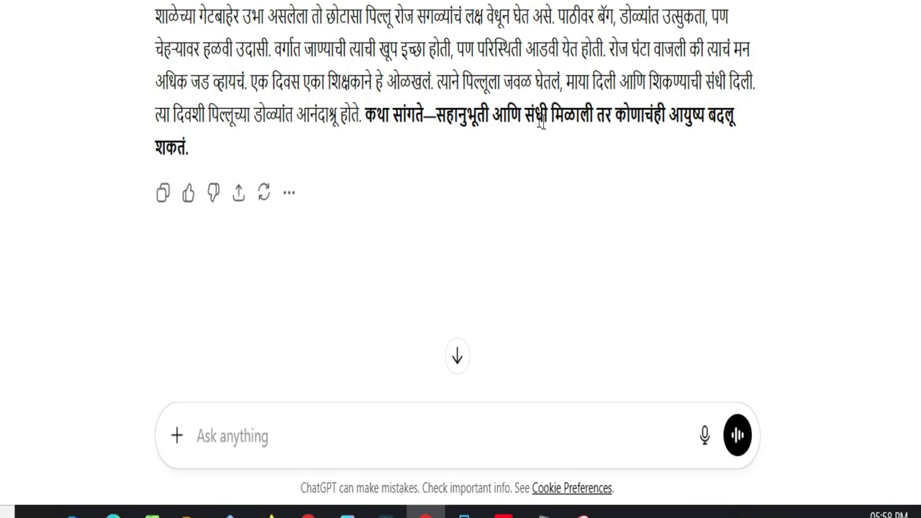
{"action": "scroll", "coordinate": [326, 206], "scroll_direction": "down", "scroll_amount": 3}
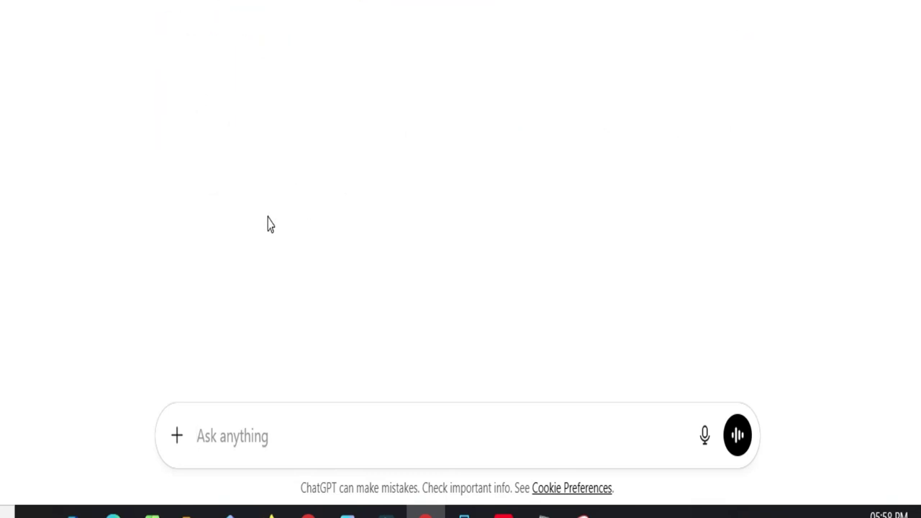
{"action": "scroll", "coordinate": [268, 224], "scroll_direction": "up", "scroll_amount": 3}
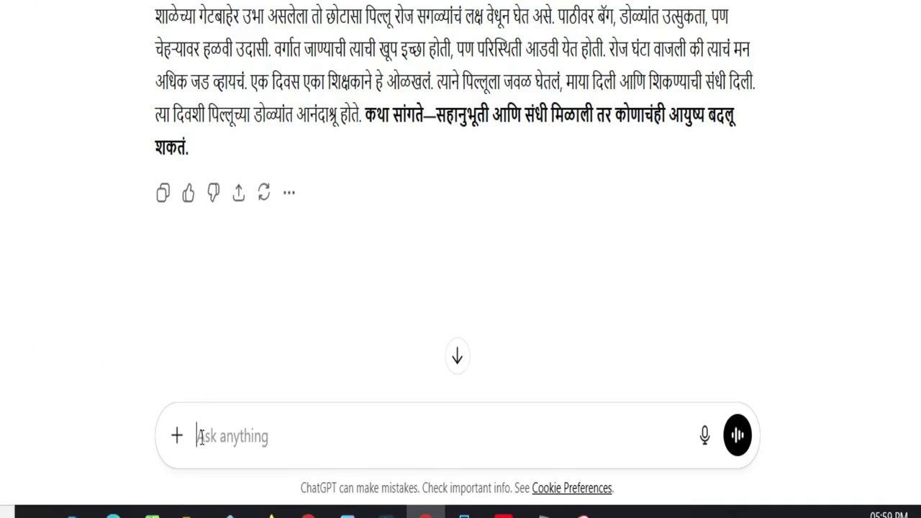
{"action": "type", "text": "ya storyc"}
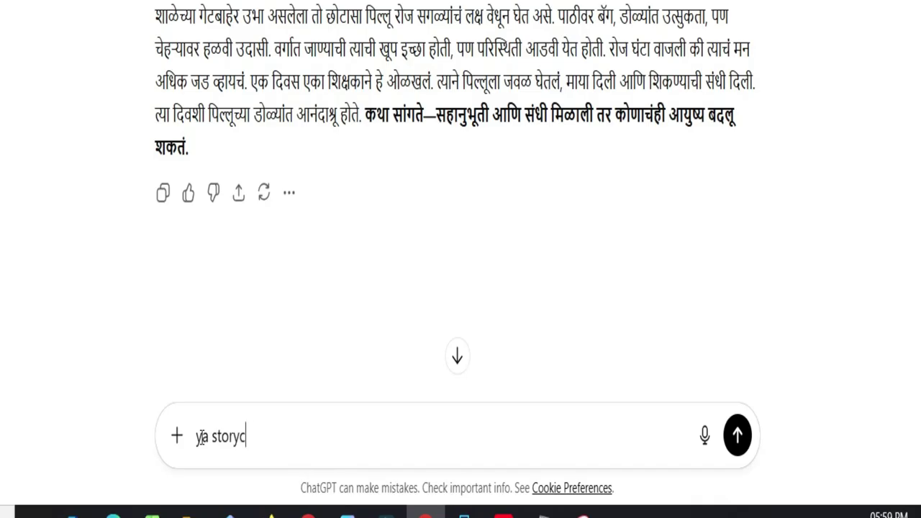
{"action": "type", "text": "he 5 bhag"}
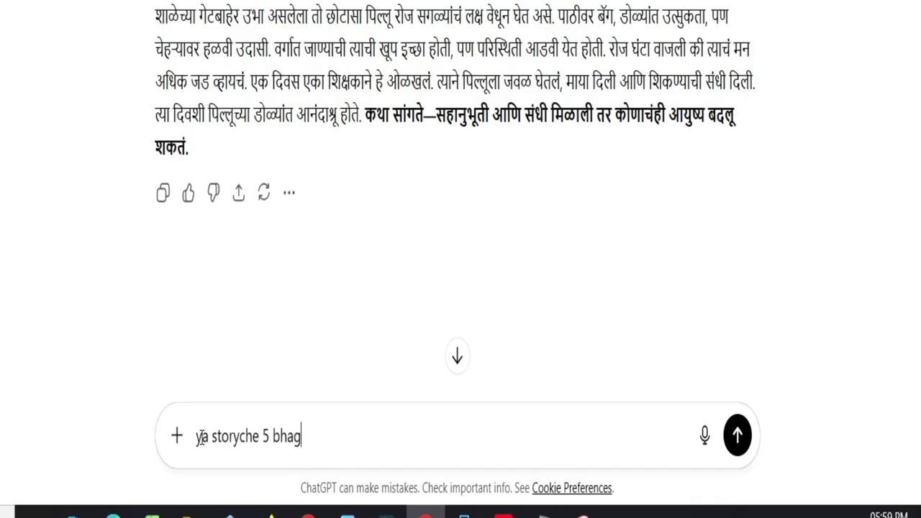
{"action": "type", "text": "at vi"}
{"action": "type", "text": "bhajan kar"}
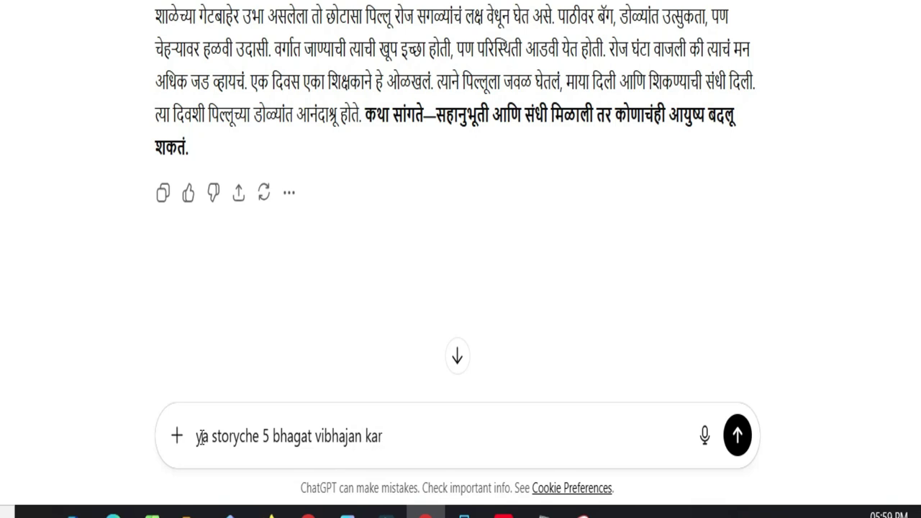
{"action": "key", "text": "Return"}
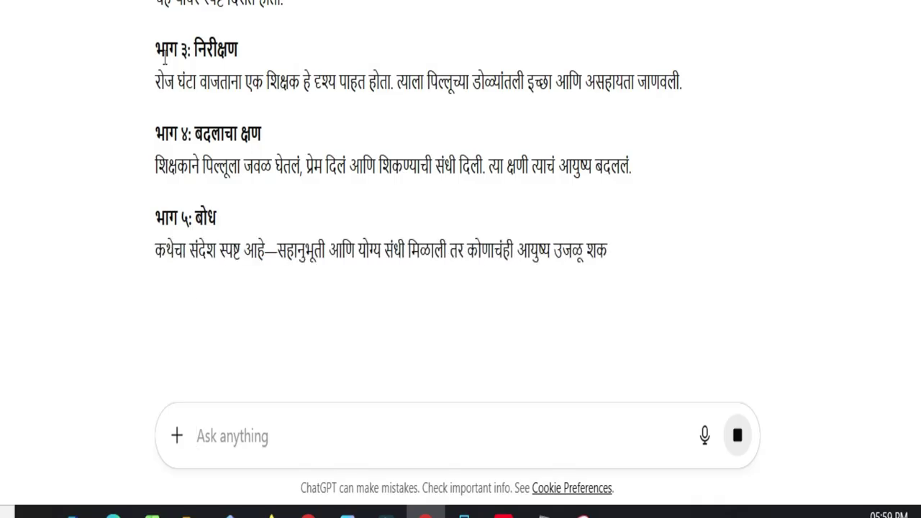
- Request an image prompt for each story part by sending "pratekanche mala image promt de"
{"action": "scroll", "coordinate": [274, 235], "scroll_direction": "down", "scroll_amount": 1}
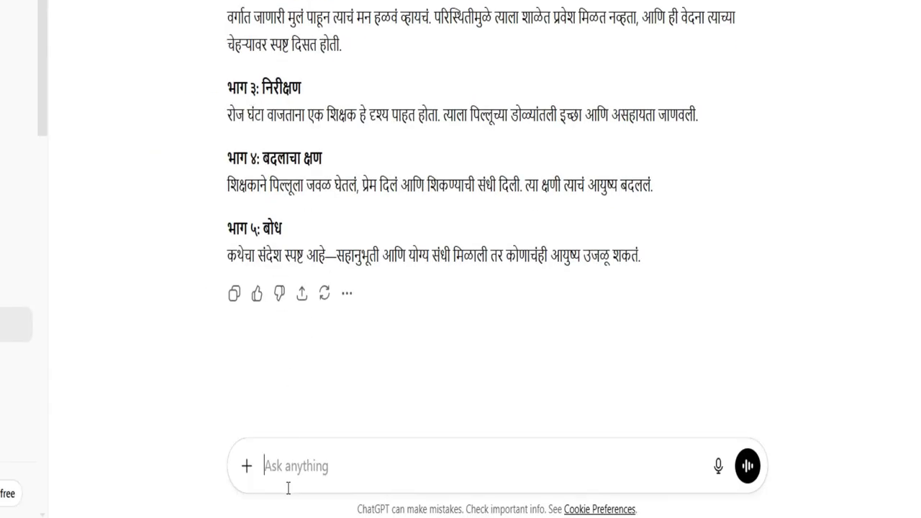
{"action": "type", "text": "pratekand"}
{"action": "type", "text": "he mala image prom"}
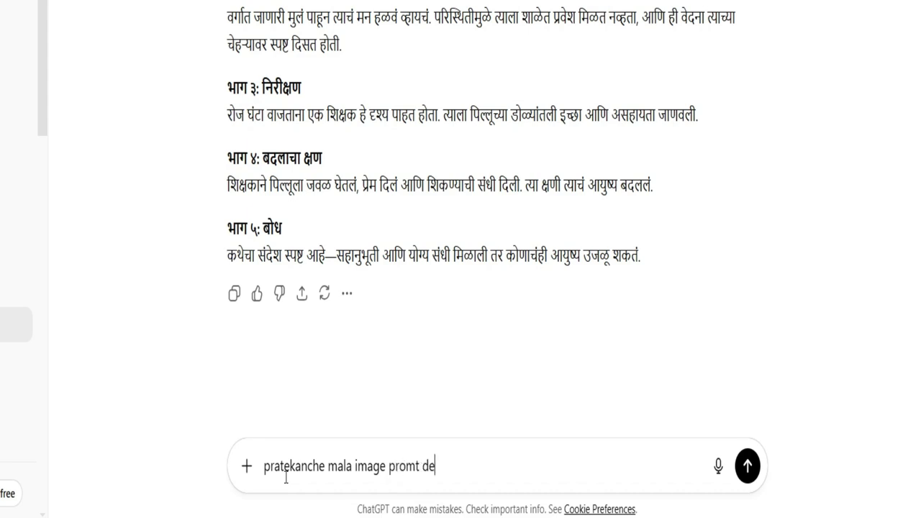
{"action": "type", "text": "t de"}
{"action": "key", "text": "Return"}
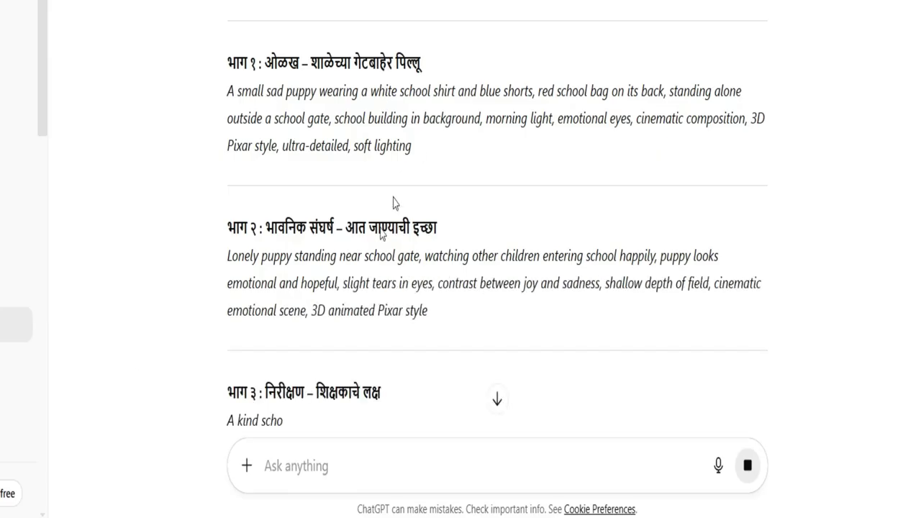
{"action": "scroll", "coordinate": [340, 339], "scroll_direction": "down", "scroll_amount": 2}
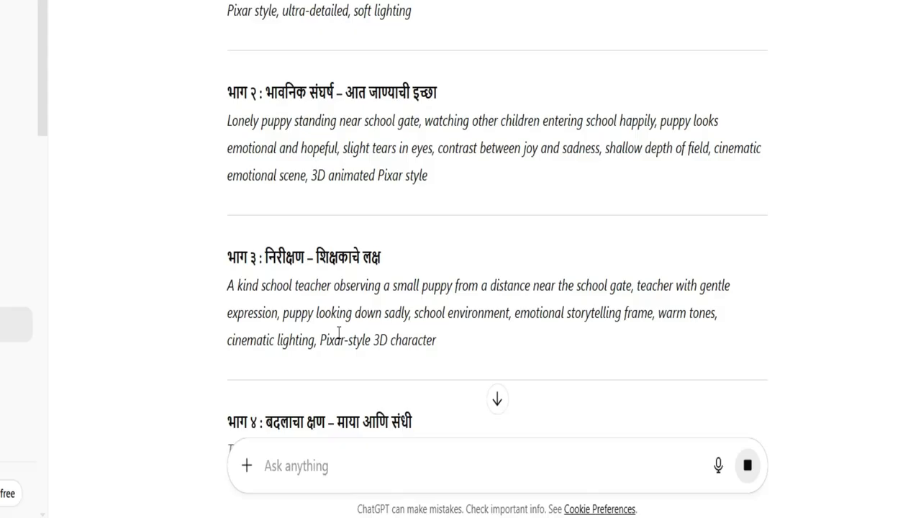
- Review the image prompts and send "story eka paragraph madhe de story yikala maza vatli pahije fullstop, comma hi de"
{"action": "scroll", "coordinate": [339, 332], "scroll_direction": "down", "scroll_amount": 2}
{"action": "scroll", "coordinate": [362, 302], "scroll_direction": "down", "scroll_amount": 2}
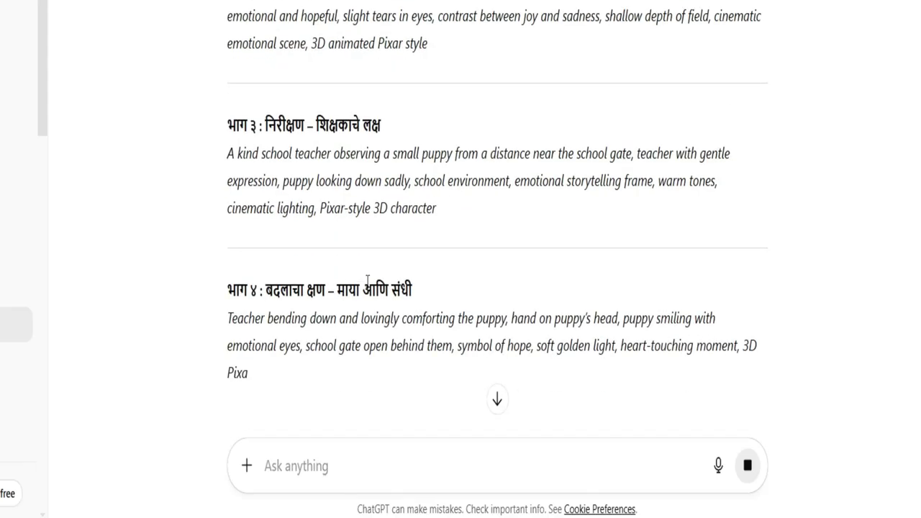
{"action": "scroll", "coordinate": [366, 281], "scroll_direction": "down", "scroll_amount": 2}
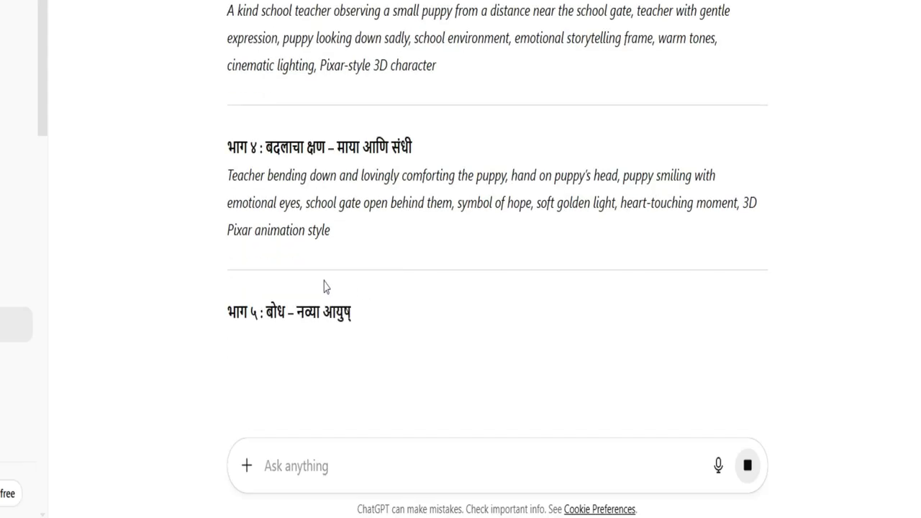
{"action": "scroll", "coordinate": [324, 287], "scroll_direction": "down", "scroll_amount": 3}
{"action": "scroll", "coordinate": [323, 286], "scroll_direction": "down", "scroll_amount": 2}
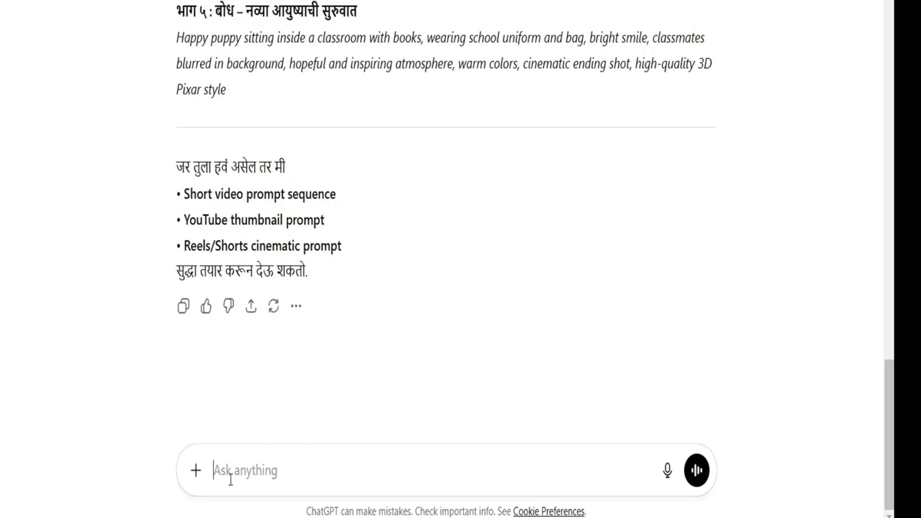
{"action": "type", "text": "story eka paragraph madhe de"}
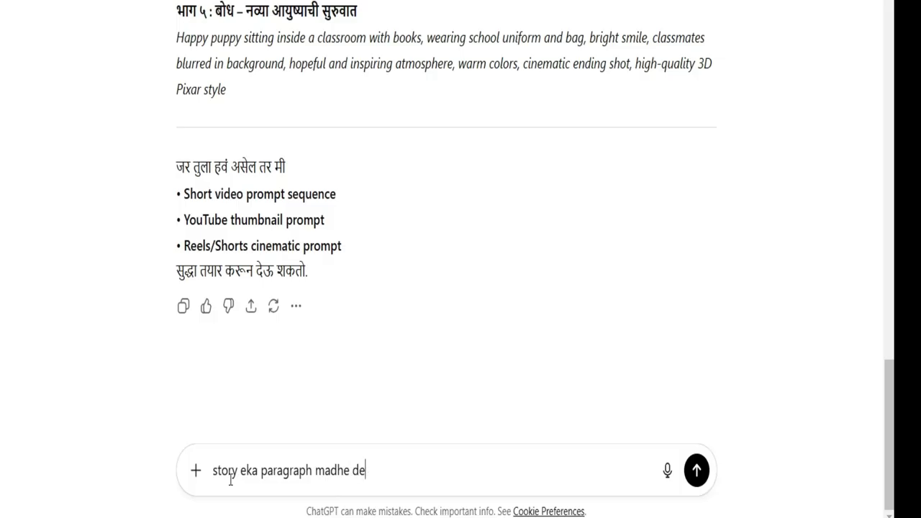
{"action": "type", "text": " story yikala maza vatli pahije"}
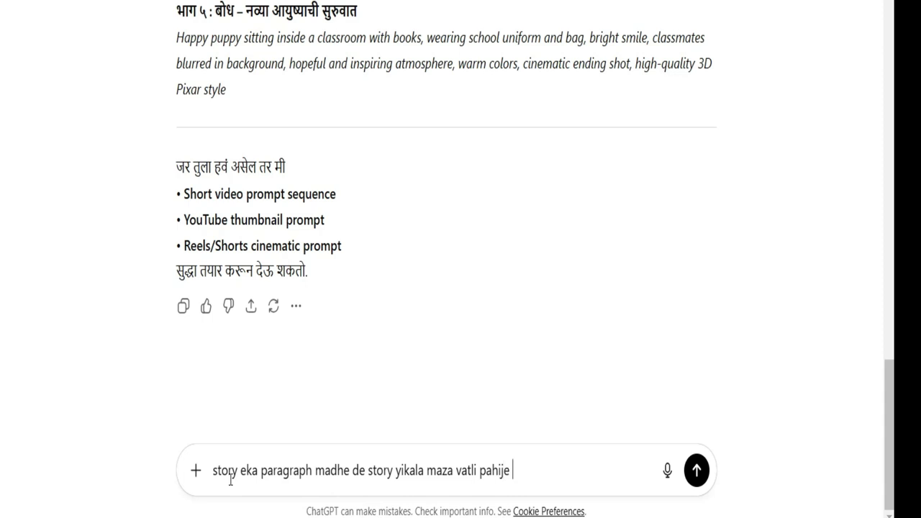
{"action": "type", "text": " fullstop, comma hi de , str"}
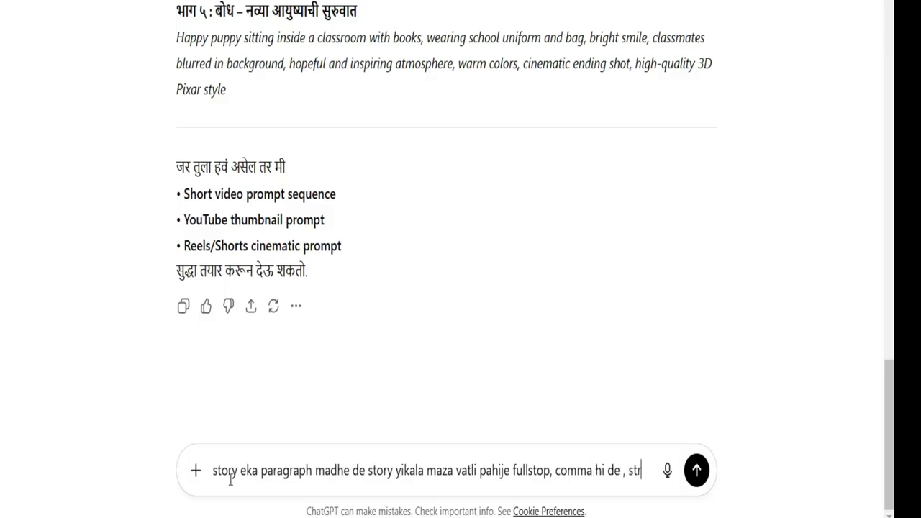
{"action": "type", "text": "oy"}
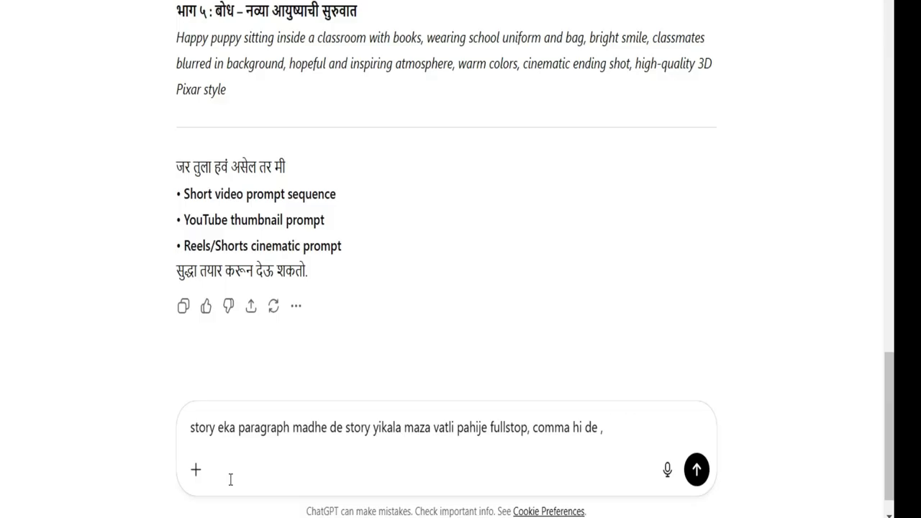
{"action": "key", "text": "Return"}
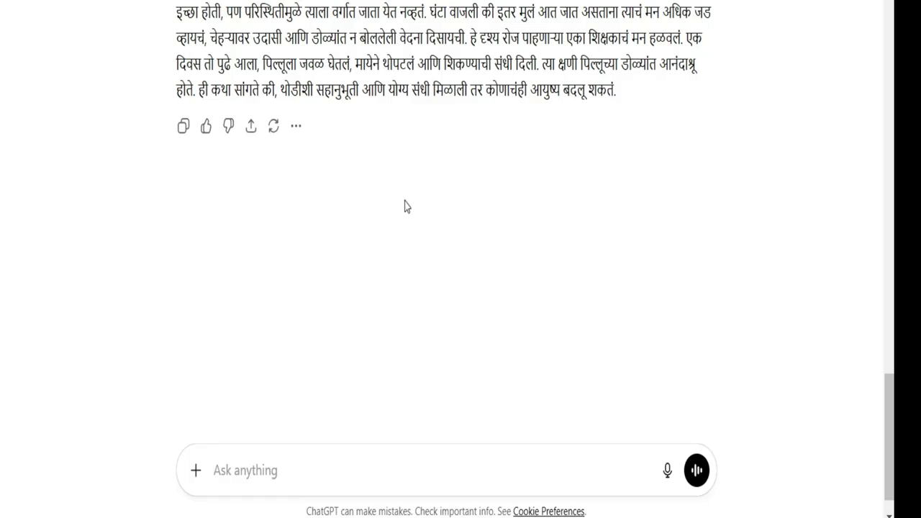
{"action": "scroll", "coordinate": [404, 206], "scroll_direction": "up", "scroll_amount": 2}
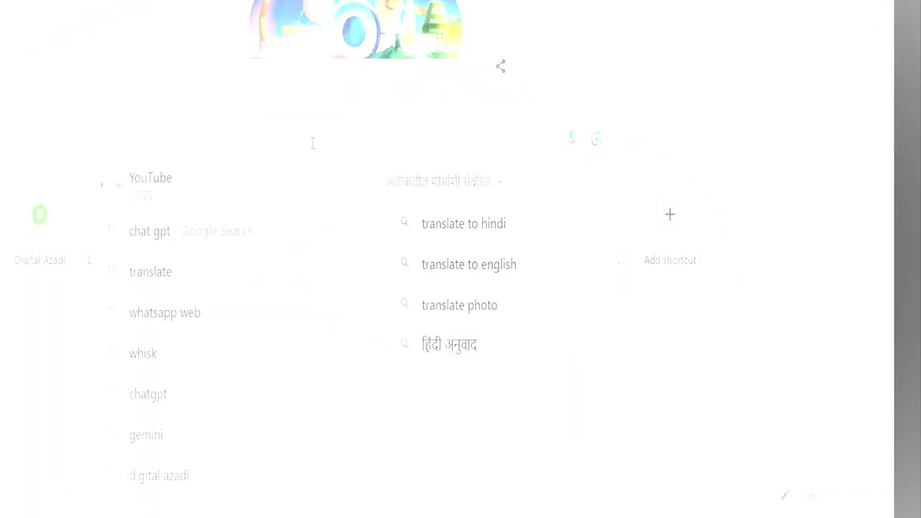
- Search Google for Meta AI, open its website and go to the Create page
{"action": "type", "text": "a ai"}
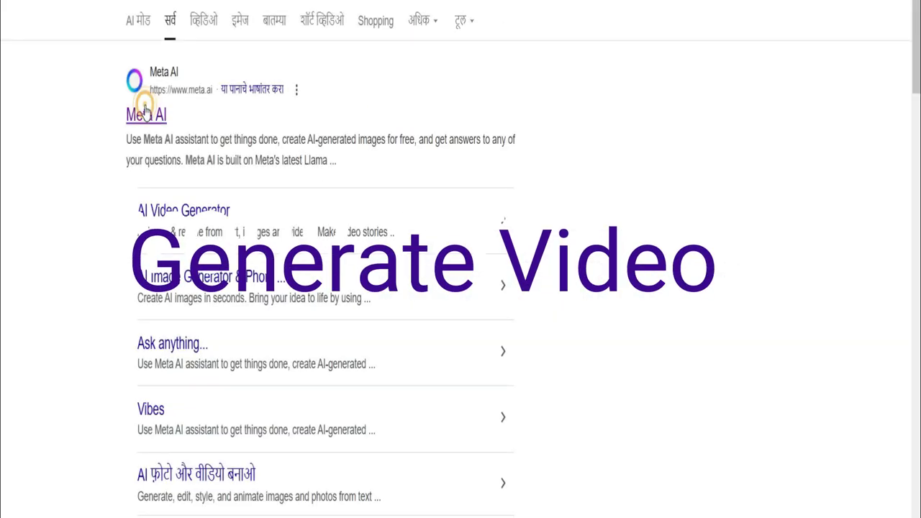
{"action": "left_click", "coordinate": [162, 141]}
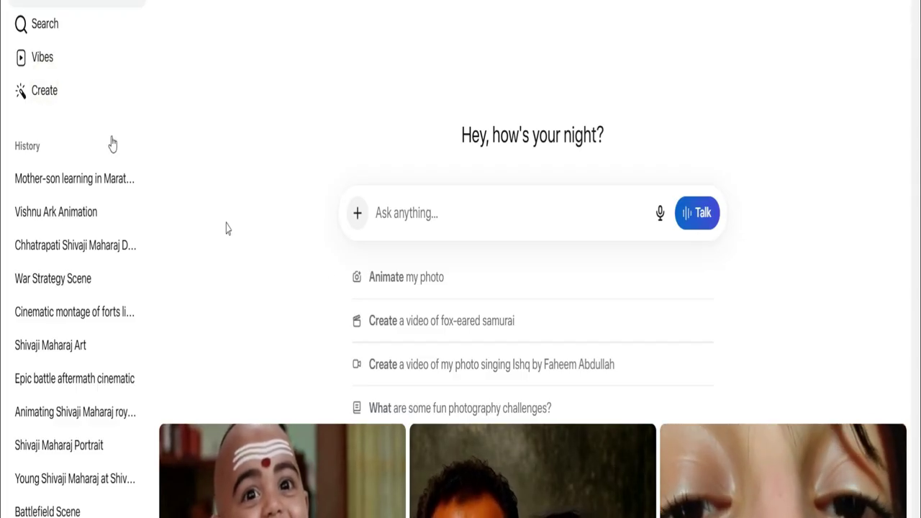
{"action": "left_click", "coordinate": [51, 95]}
- Copy the part 1 sad puppy image prompt from ChatGPT and paste it into Meta AI's image description
{"action": "scroll", "coordinate": [410, 257], "scroll_direction": "down", "scroll_amount": 5}
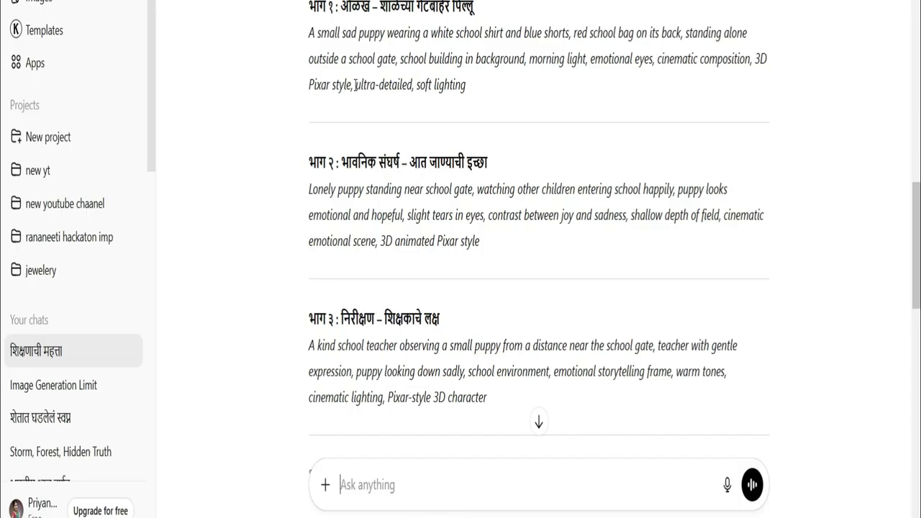
{"action": "left_click_drag", "start_coordinate": [310, 33], "coordinate": [471, 104]}
{"action": "key", "text": "ctrl+c"}
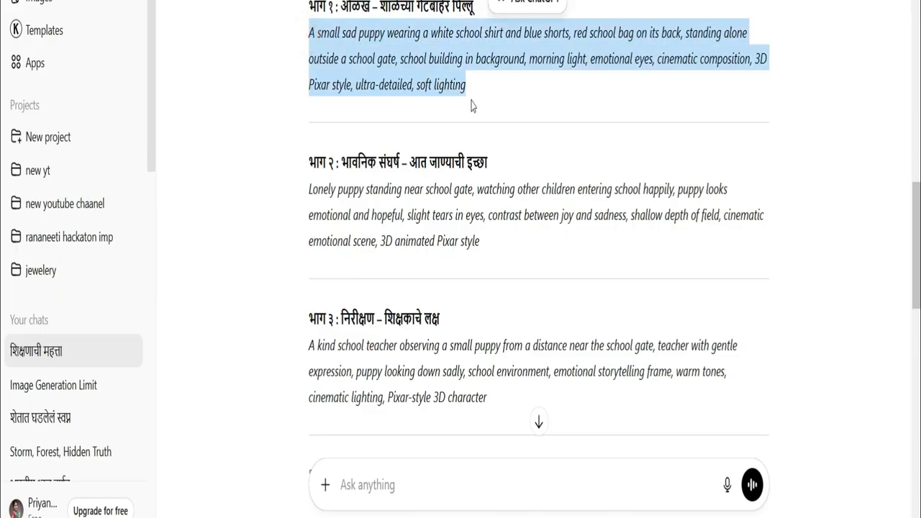
{"action": "scroll", "coordinate": [473, 88], "scroll_direction": "up", "scroll_amount": 3}
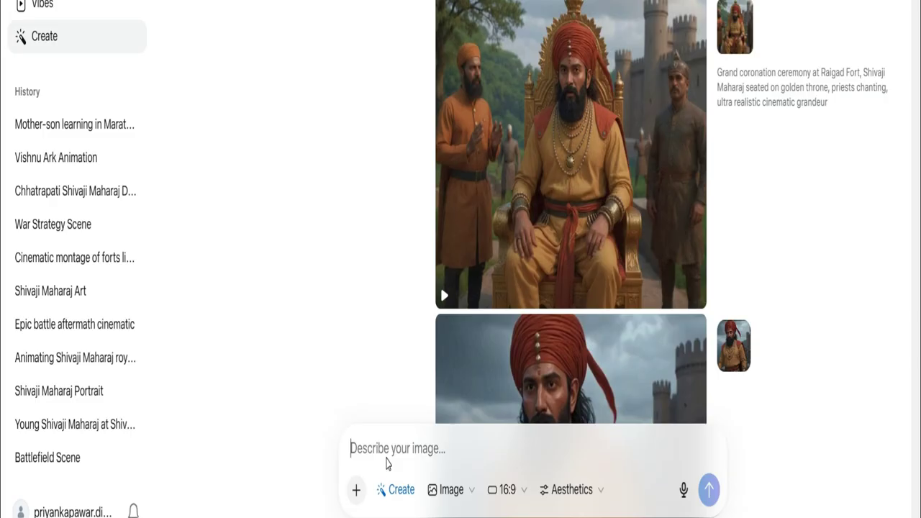
{"action": "right_click", "coordinate": [386, 459]}
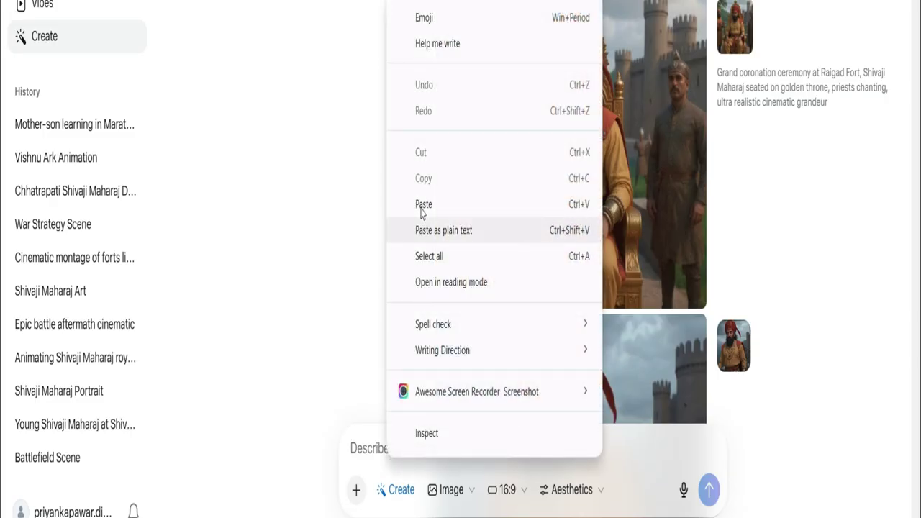
{"action": "left_click", "coordinate": [426, 205]}
{"action": "left_click", "coordinate": [355, 492]}
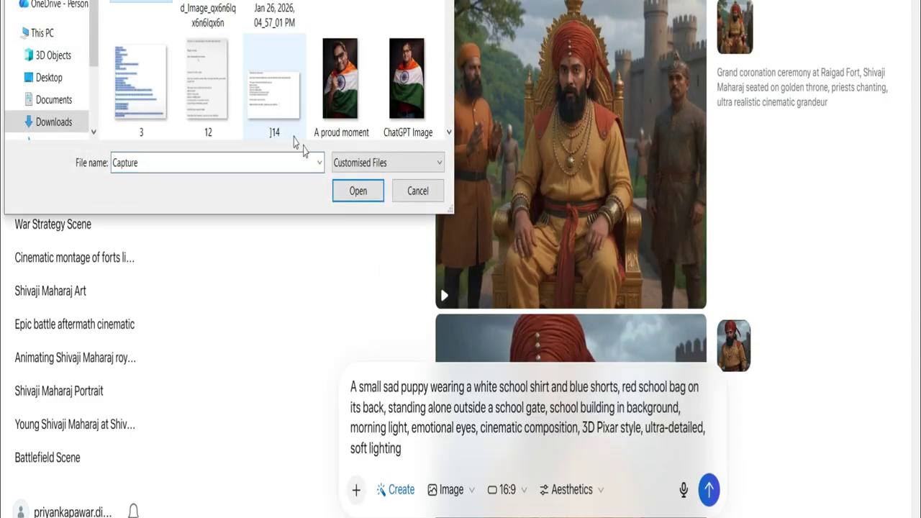
{"action": "left_click", "coordinate": [358, 191]}
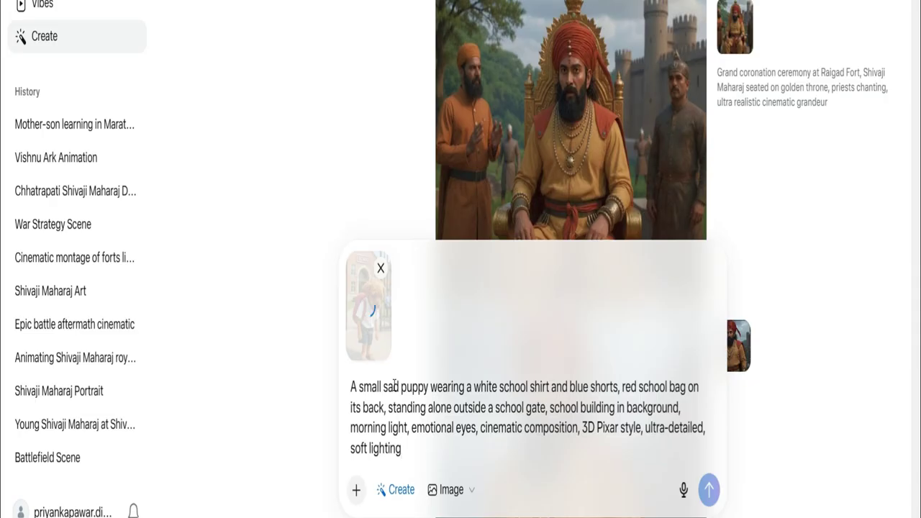
{"action": "left_click", "coordinate": [380, 267]}
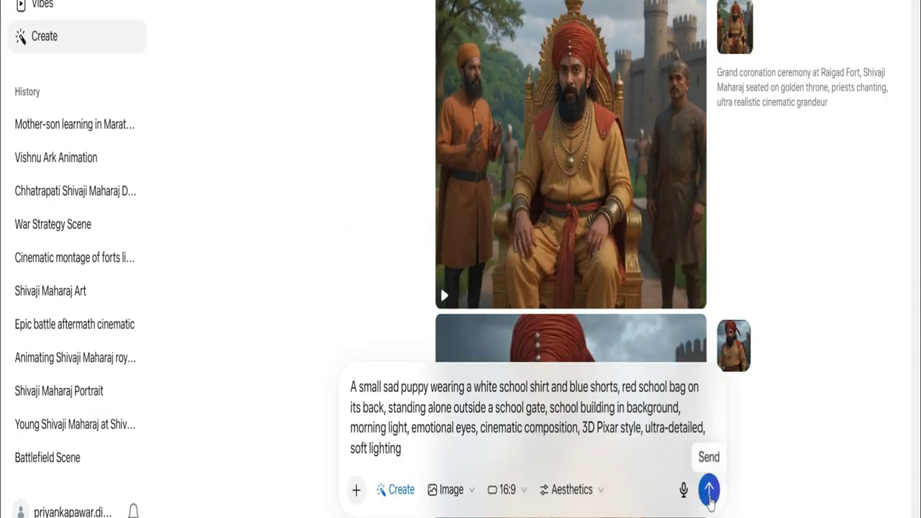
- Set the aspect ratio to 9:16, keep the output type as Image and generate the part 1 puppy image
{"action": "left_click", "coordinate": [507, 491]}
{"action": "left_click", "coordinate": [524, 425]}
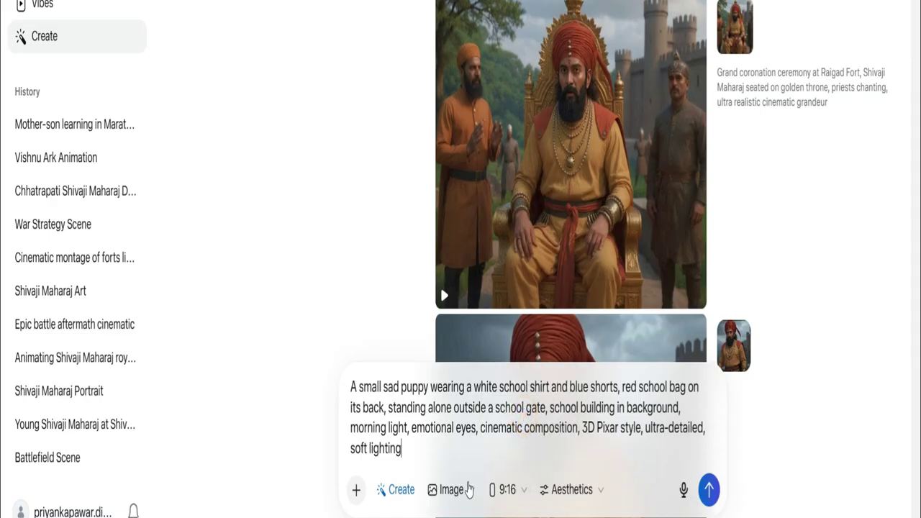
{"action": "left_click", "coordinate": [458, 492]}
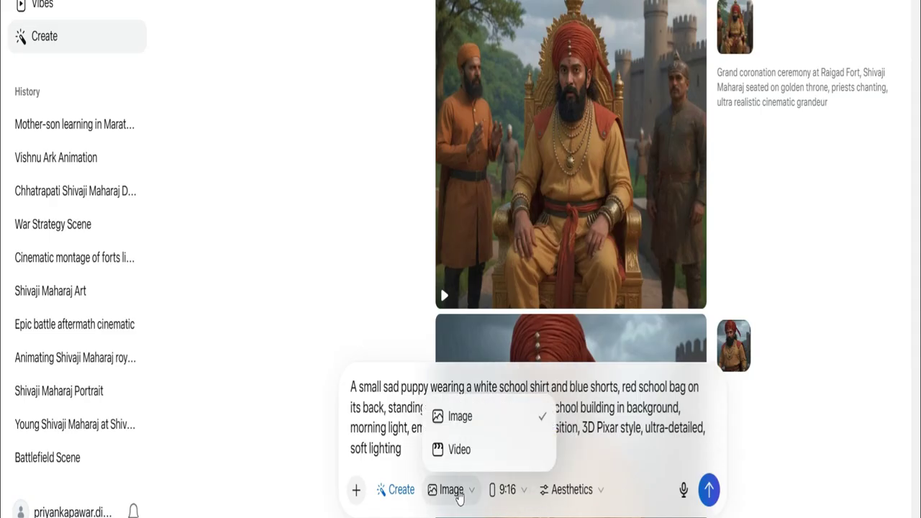
{"action": "left_click", "coordinate": [460, 423]}
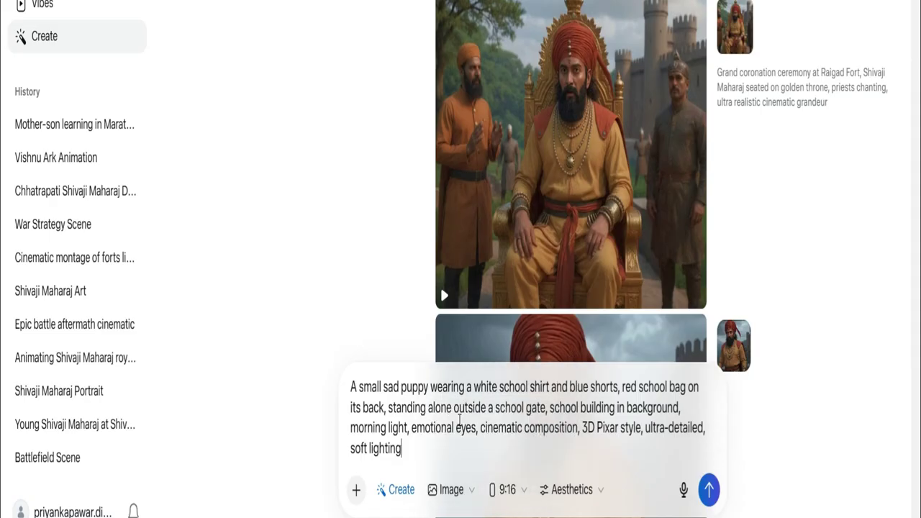
{"action": "left_click", "coordinate": [706, 490]}
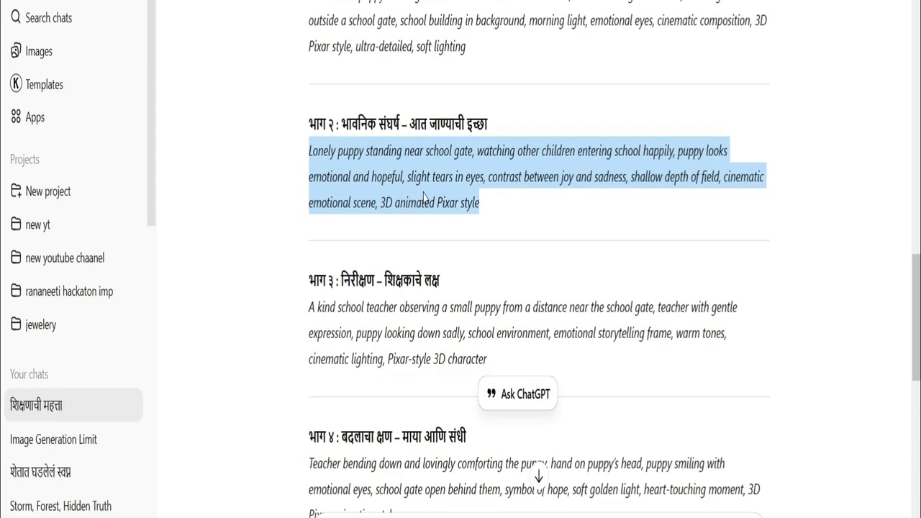
- Copy the part 3 prompt about the kind school teacher from ChatGPT into Meta AI's description
{"action": "scroll", "coordinate": [418, 198], "scroll_direction": "down", "scroll_amount": 2}
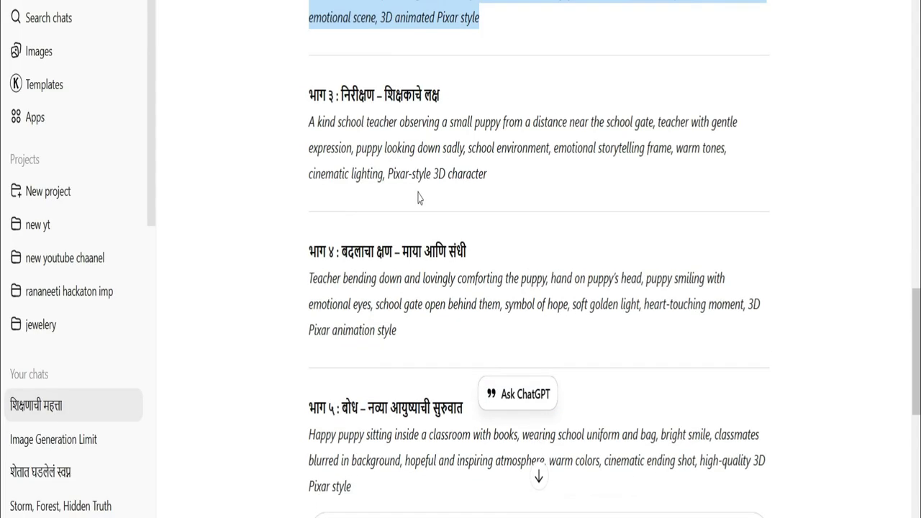
{"action": "left_click_drag", "start_coordinate": [310, 123], "coordinate": [496, 205]}
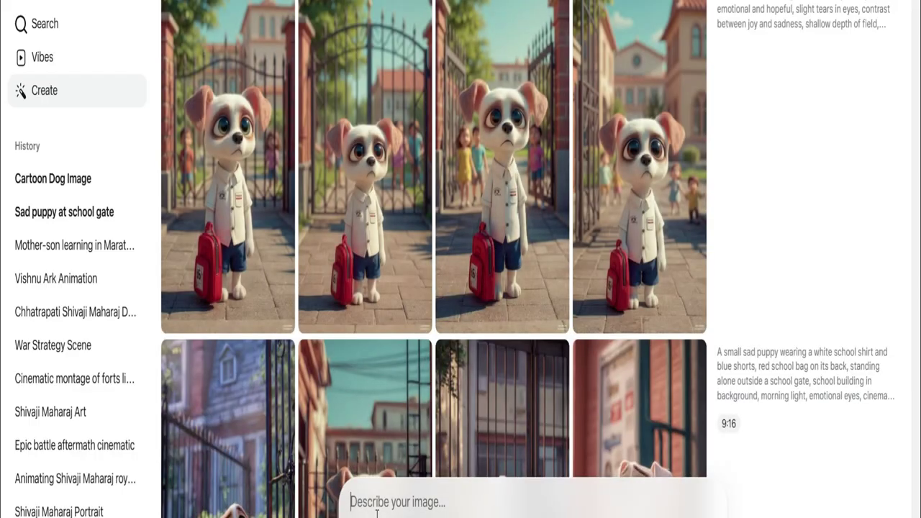
{"action": "type", "text": "A kind school teacher observing a small puppy from a distance near the school gate, teacher with gentle expression, puppy looking down sadly, school environment, emotional storytelling frame, warm tones, cinematic lighting, Pixar-style 3D character"}
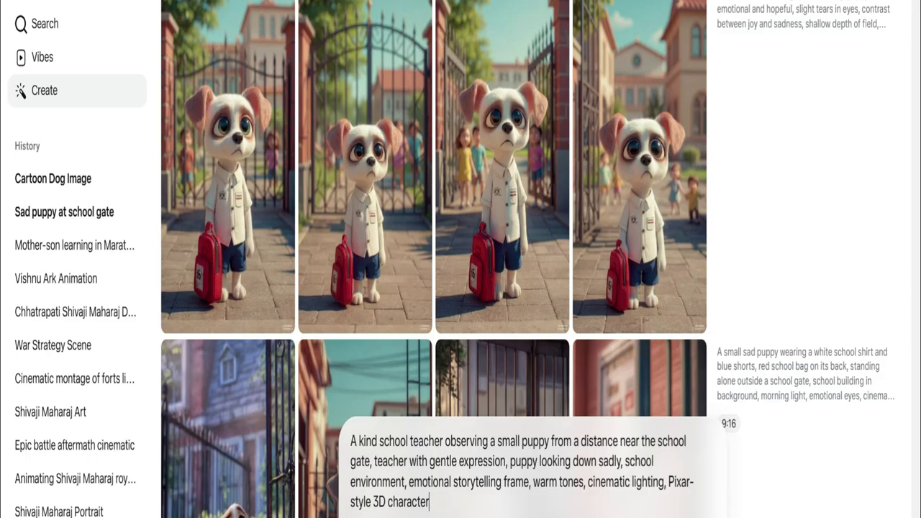
- Attach the image a_small_sad_puppy_wearing_a_white from Downloads to the part 3 prompt
{"action": "left_click", "coordinate": [367, 512]}
{"action": "left_click", "coordinate": [144, 62]}
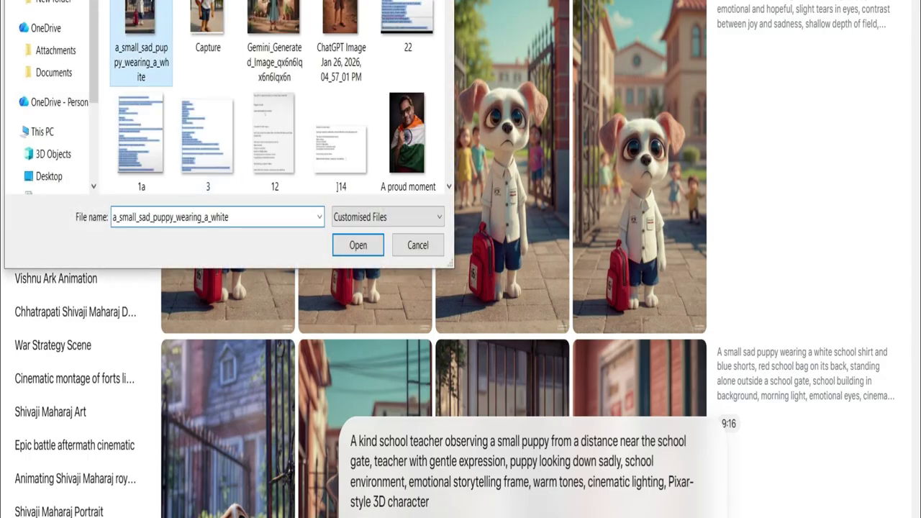
{"action": "left_click", "coordinate": [345, 243]}
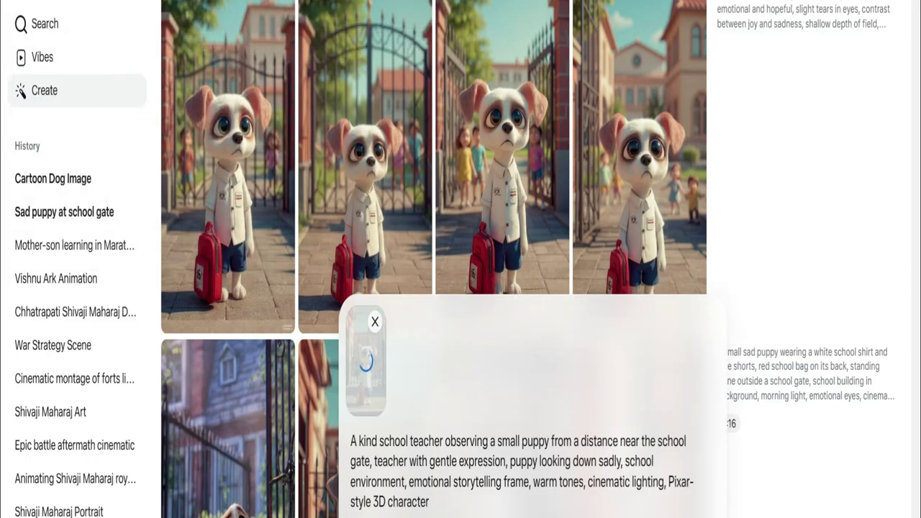
- Switch the output type to Video and animate the attached puppy image with the part 3 prompt
{"action": "left_click", "coordinate": [461, 516]}
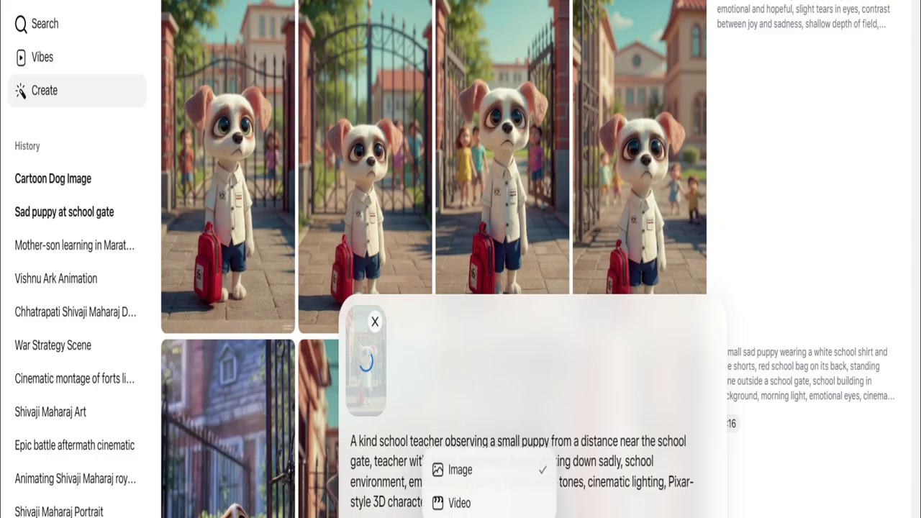
{"action": "left_click", "coordinate": [473, 502]}
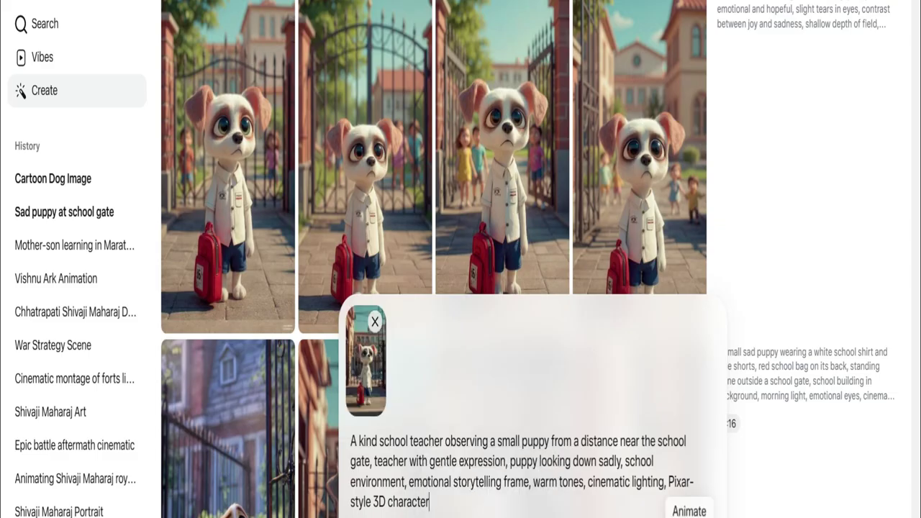
{"action": "key", "text": "Return"}
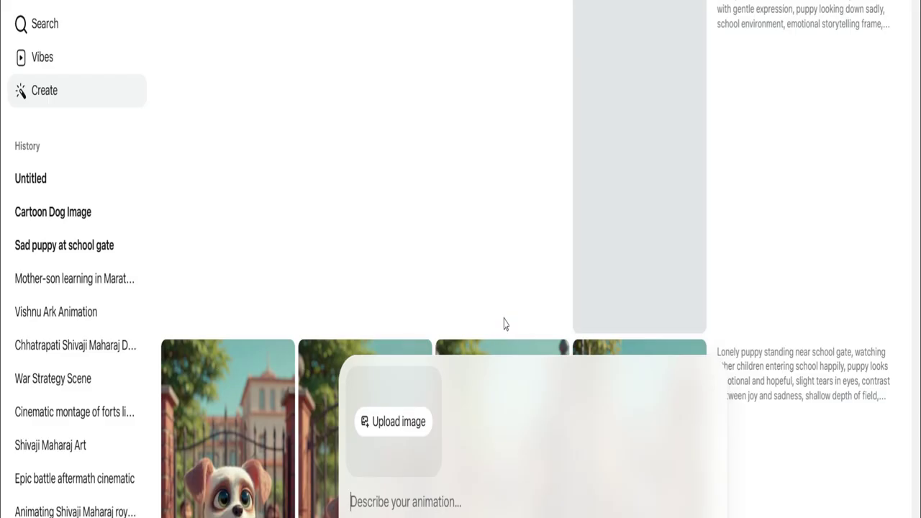
{"action": "scroll", "coordinate": [503, 323], "scroll_direction": "down", "scroll_amount": 5}
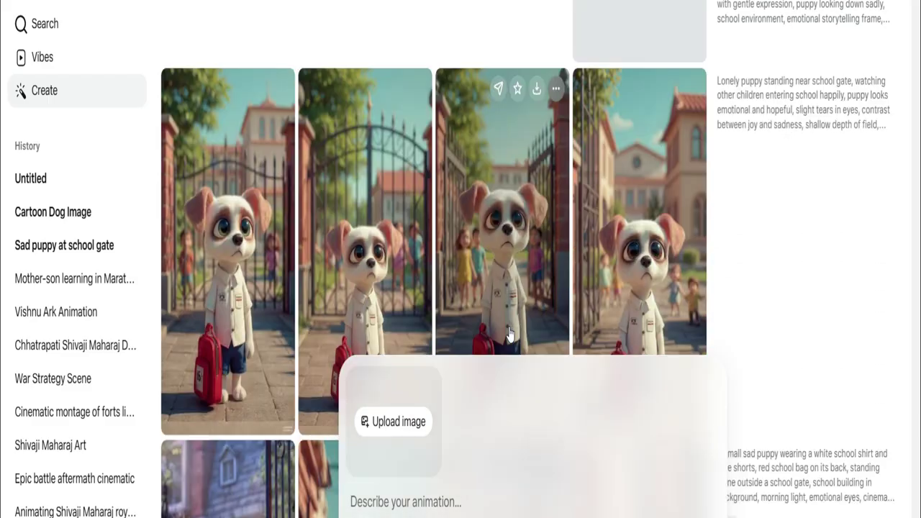
{"action": "left_click", "coordinate": [508, 328]}
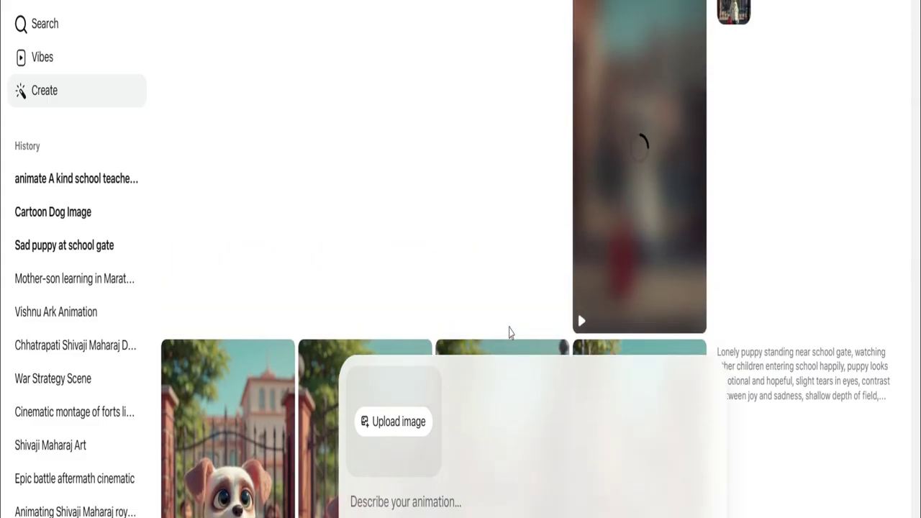
- Copy the part 4 prompt about the teacher comforting the puppy from ChatGPT into Meta AI's animation description
{"action": "scroll", "coordinate": [508, 333], "scroll_direction": "down", "scroll_amount": 3}
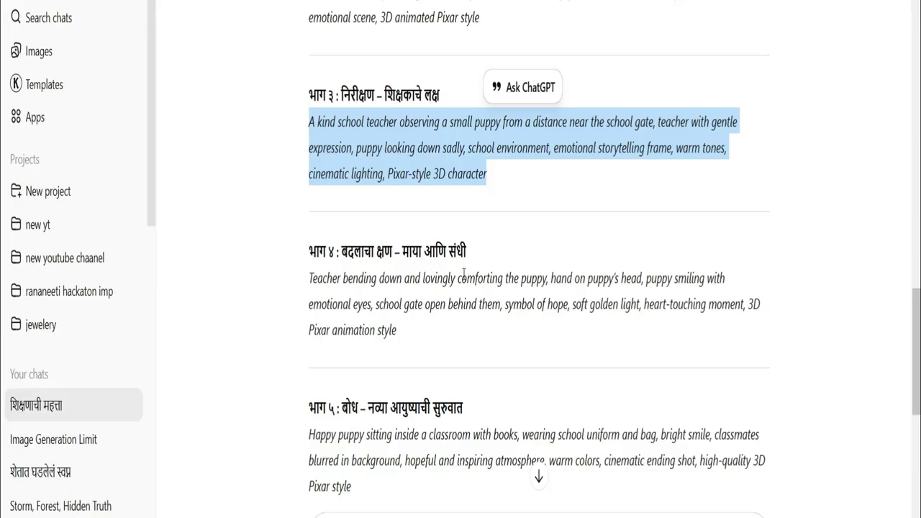
{"action": "scroll", "coordinate": [454, 275], "scroll_direction": "down", "scroll_amount": 2}
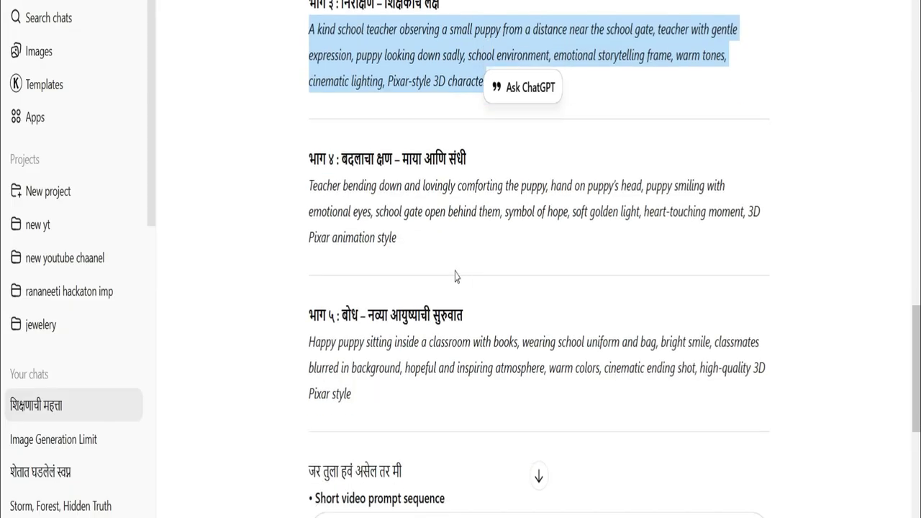
{"action": "left_click_drag", "start_coordinate": [311, 186], "coordinate": [405, 265]}
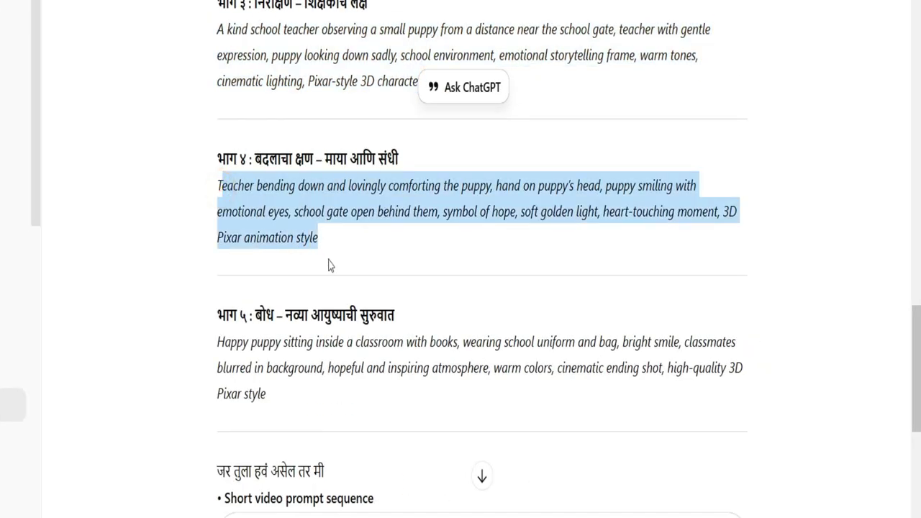
{"action": "left_click", "coordinate": [179, 214]}
{"action": "left_click_drag", "start_coordinate": [216, 186], "coordinate": [337, 259]}
{"action": "key", "text": "ctrl+c"}
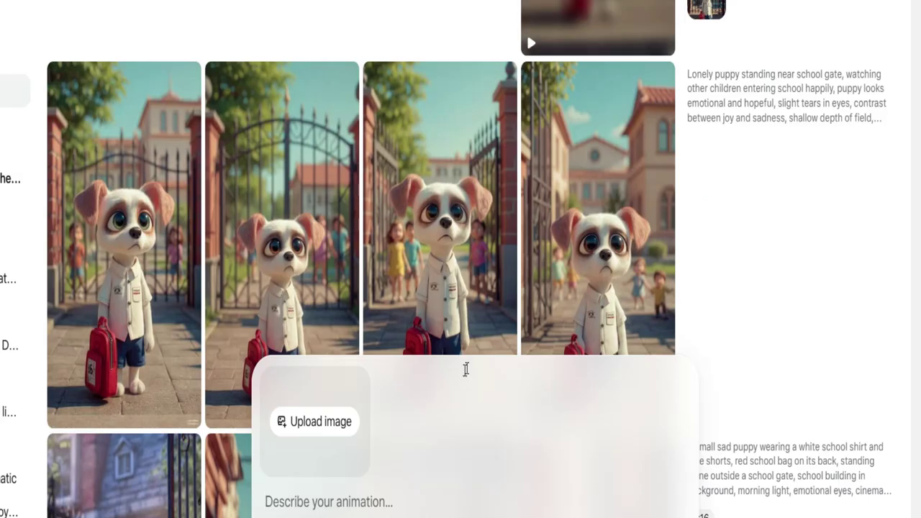
{"action": "scroll", "coordinate": [466, 369], "scroll_direction": "up", "scroll_amount": 4}
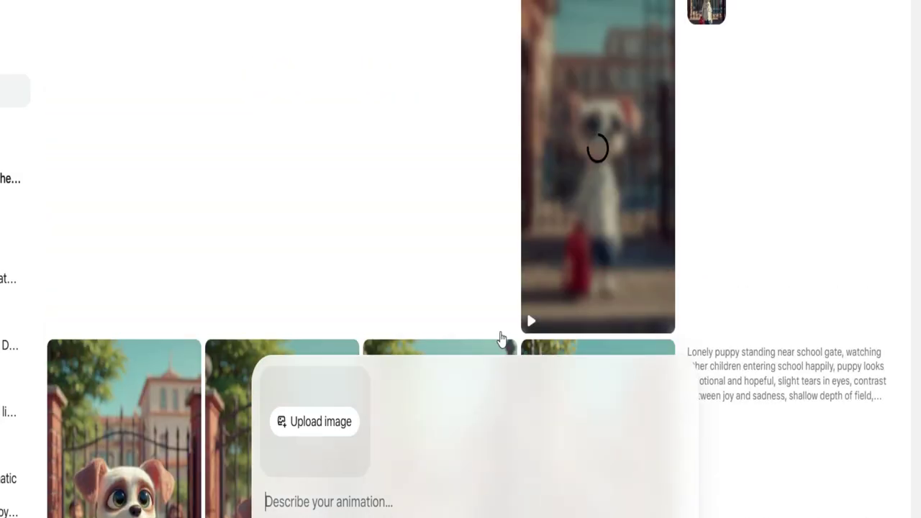
{"action": "scroll", "coordinate": [572, 263], "scroll_direction": "down", "scroll_amount": 1}
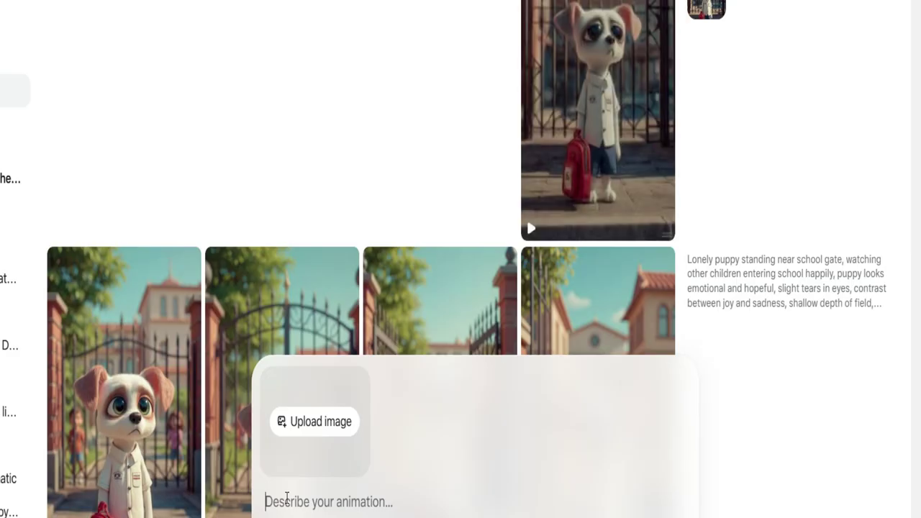
{"action": "right_click", "coordinate": [287, 498]}
{"action": "left_click", "coordinate": [339, 245]}
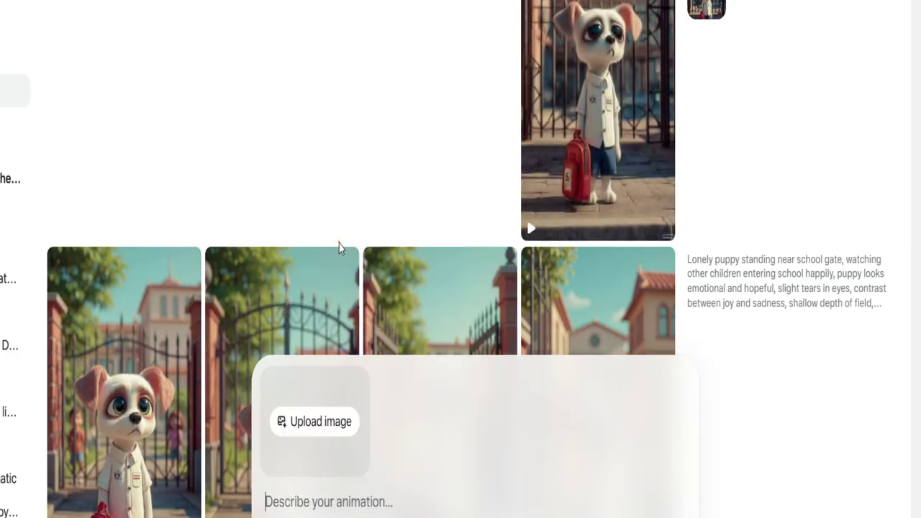
{"action": "scroll", "coordinate": [381, 346], "scroll_direction": "down", "scroll_amount": 4}
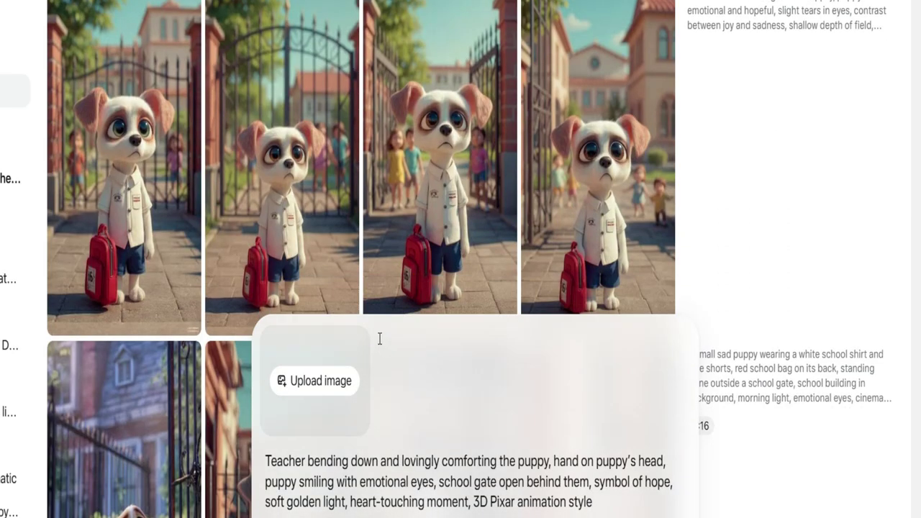
{"action": "left_click", "coordinate": [295, 379]}
{"action": "left_click", "coordinate": [28, 17]}
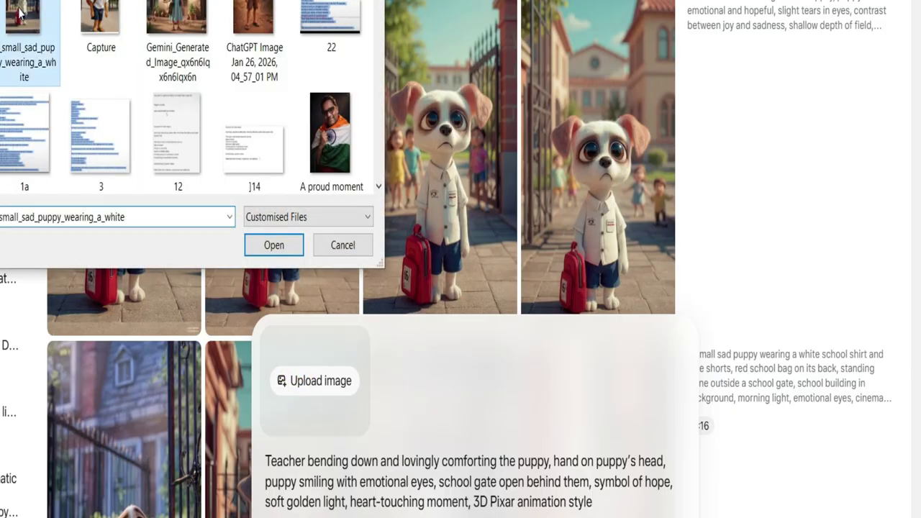
{"action": "left_click", "coordinate": [276, 245]}
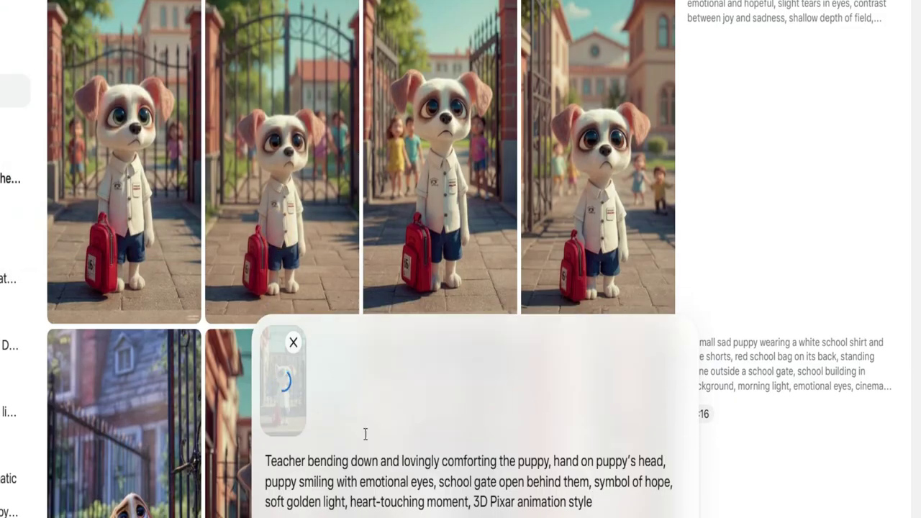
{"action": "scroll", "coordinate": [368, 443], "scroll_direction": "down", "scroll_amount": 3}
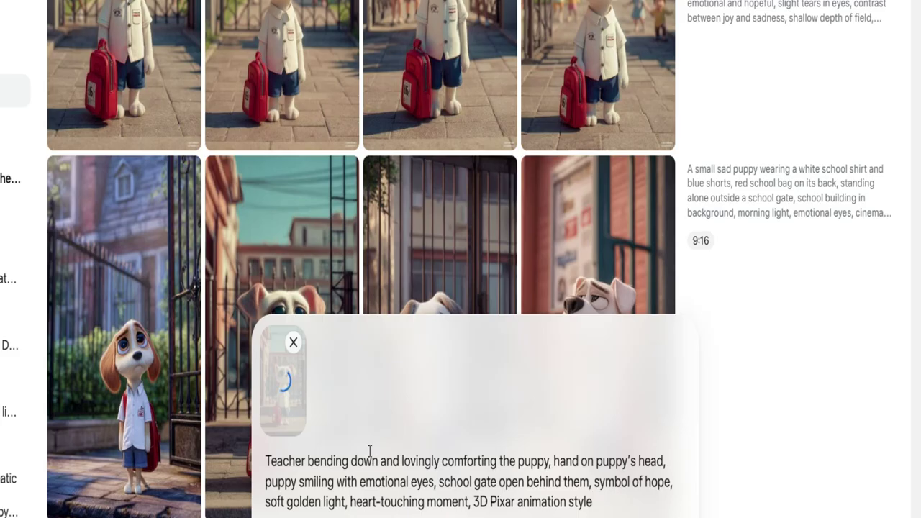
{"action": "left_click", "coordinate": [293, 343]}
- Review the generated teacher-comforting and classroom puppy images along with the animated puppy clips
{"action": "scroll", "coordinate": [378, 315], "scroll_direction": "up", "scroll_amount": 4}
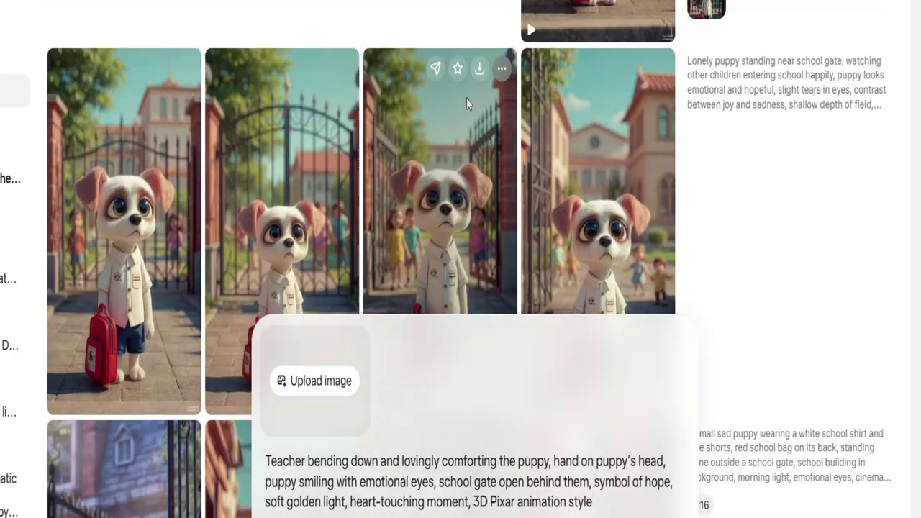
{"action": "scroll", "coordinate": [466, 100], "scroll_direction": "up", "scroll_amount": 3}
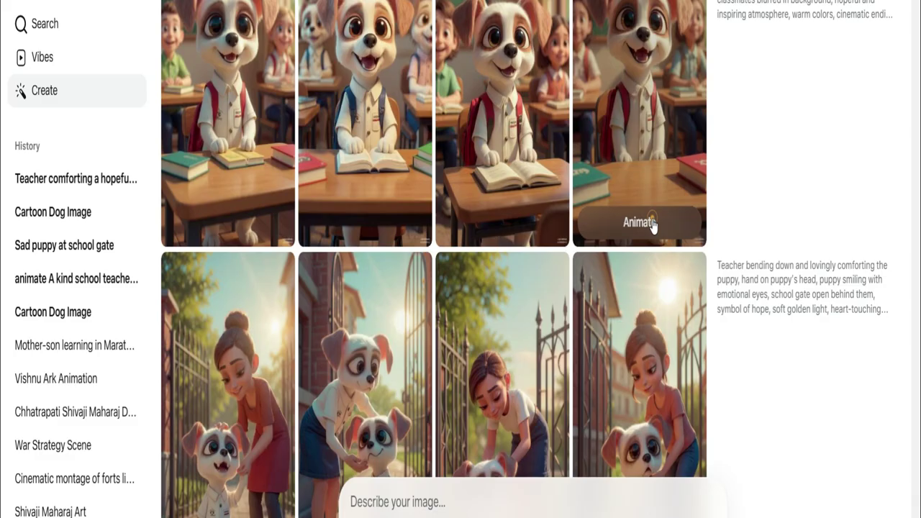
{"action": "scroll", "coordinate": [618, 227], "scroll_direction": "up", "scroll_amount": 4}
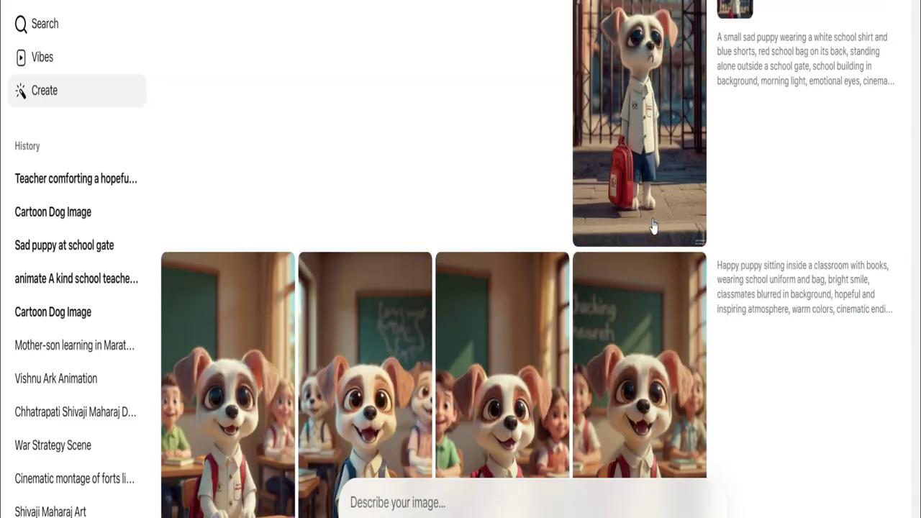
{"action": "scroll", "coordinate": [653, 227], "scroll_direction": "down", "scroll_amount": 10}
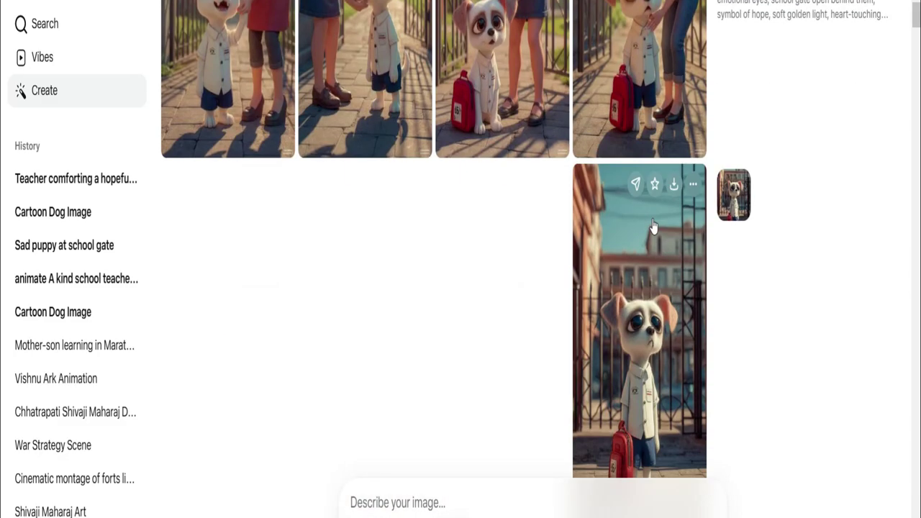
{"action": "scroll", "coordinate": [636, 272], "scroll_direction": "down", "scroll_amount": 5}
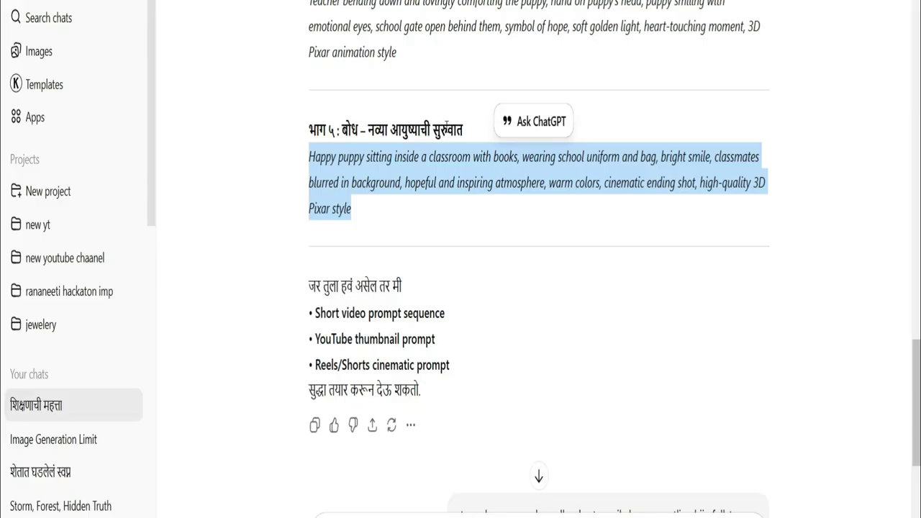
- Search Google for "google ai studio" from a new browser page
{"action": "scroll", "coordinate": [538, 259], "scroll_direction": "down", "scroll_amount": 7}
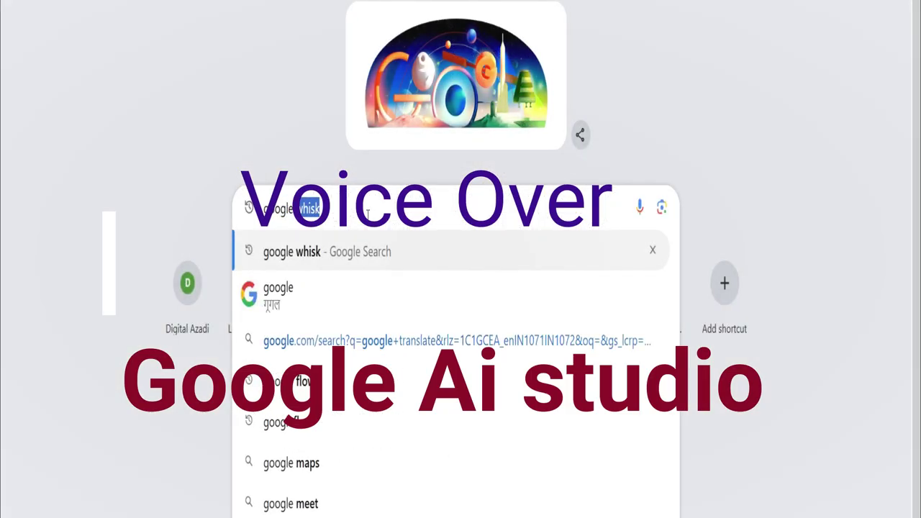
{"action": "type", "text": "ai st"}
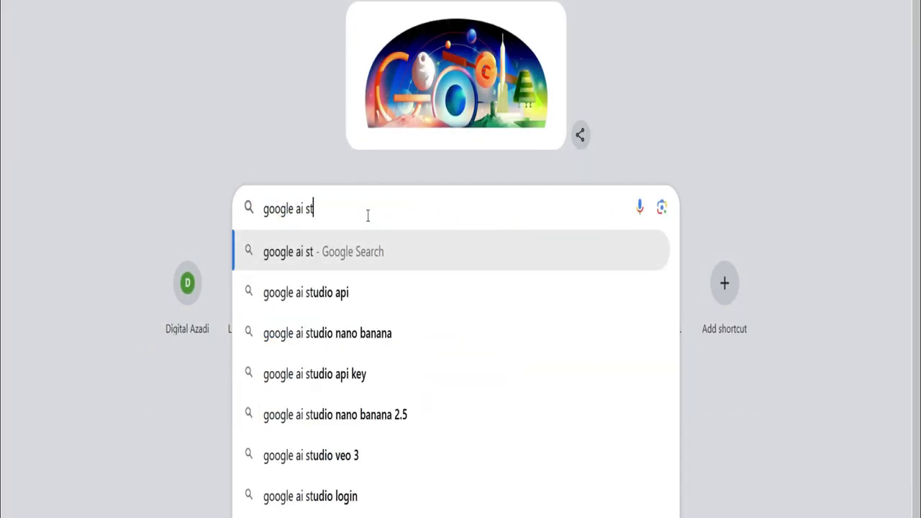
{"action": "type", "text": "udio"}
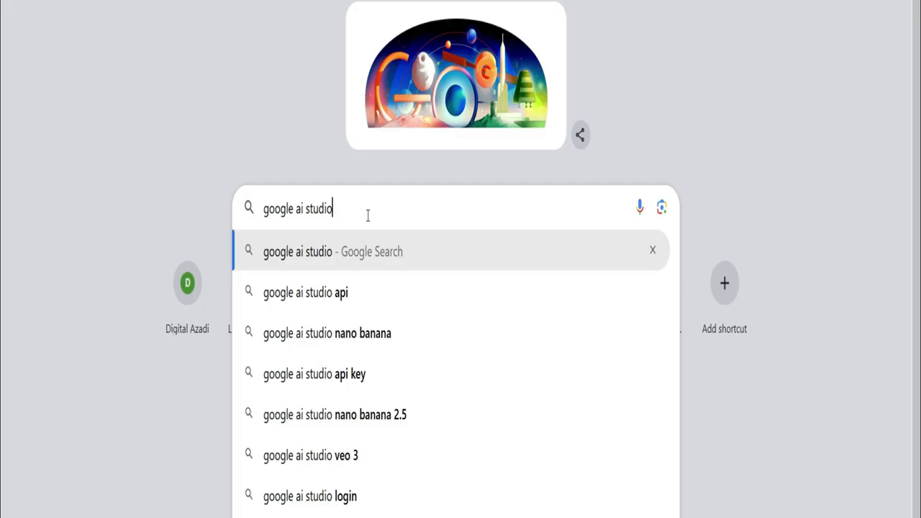
{"action": "key", "text": "Return"}
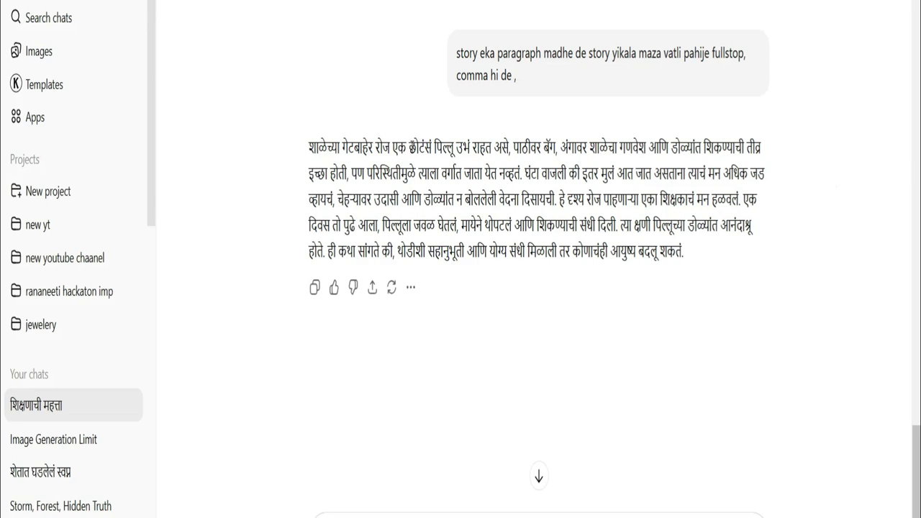
- Copy the Marathi story paragraph from ChatGPT and open Turn text into audio with Gemini in Google AI Studio
{"action": "left_click_drag", "start_coordinate": [310, 148], "coordinate": [710, 256]}
{"action": "key", "text": "ctrl+c"}
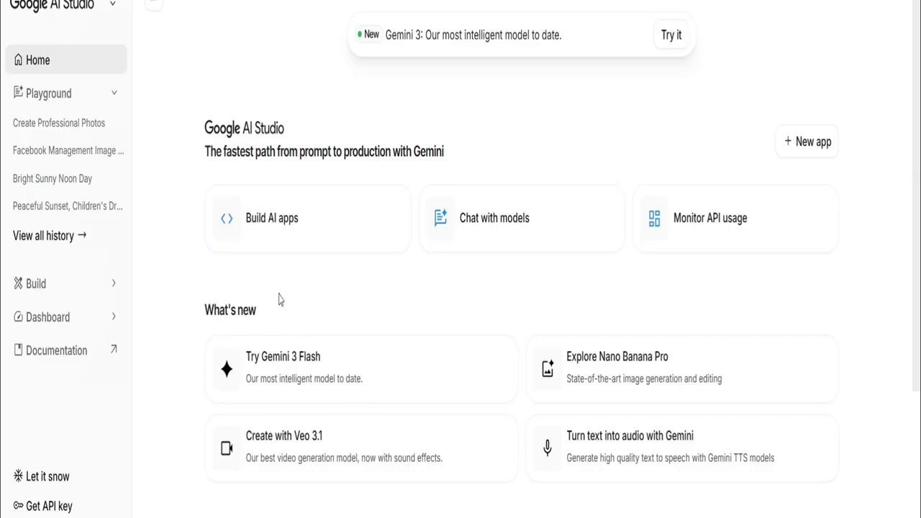
{"action": "scroll", "coordinate": [313, 309], "scroll_direction": "down", "scroll_amount": 3}
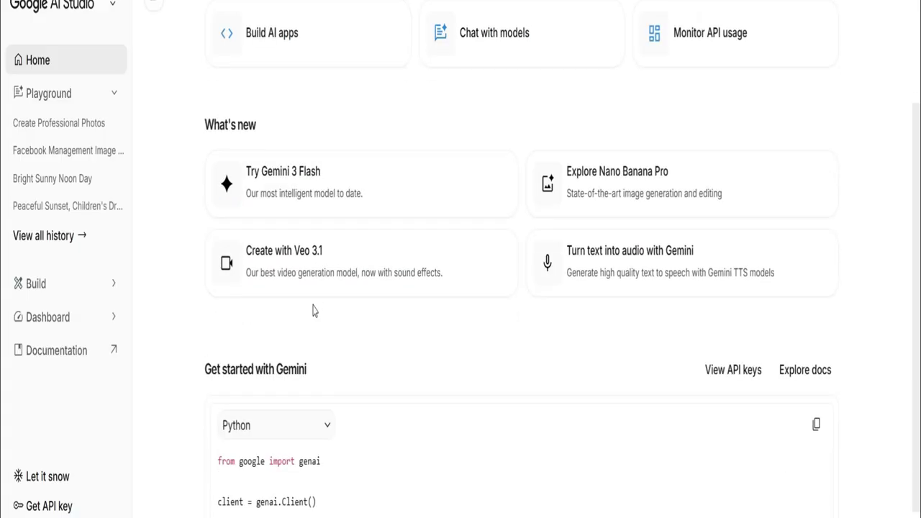
{"action": "scroll", "coordinate": [312, 309], "scroll_direction": "up", "scroll_amount": 3}
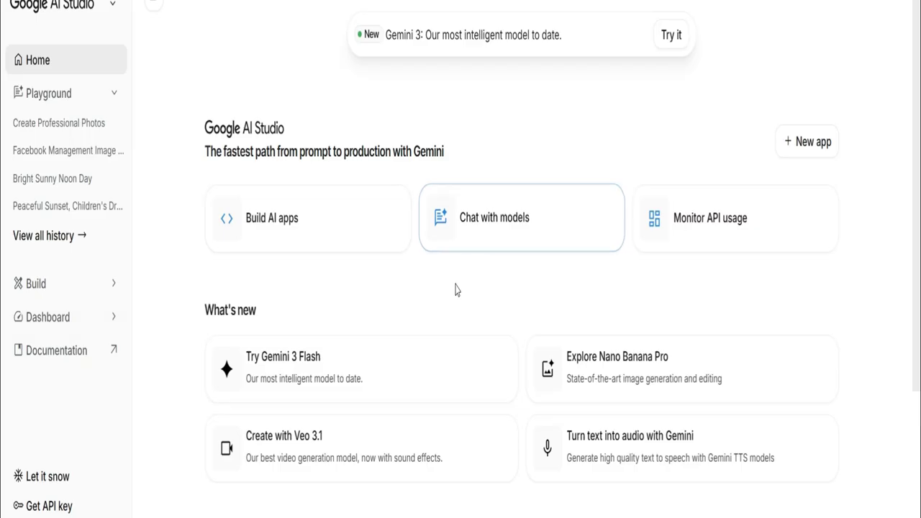
{"action": "scroll", "coordinate": [456, 290], "scroll_direction": "down", "scroll_amount": 3}
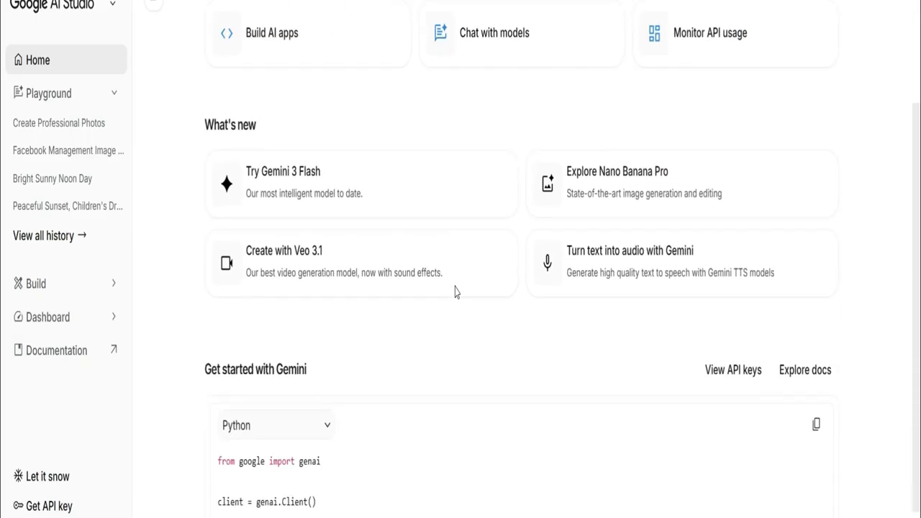
{"action": "left_click", "coordinate": [638, 258]}
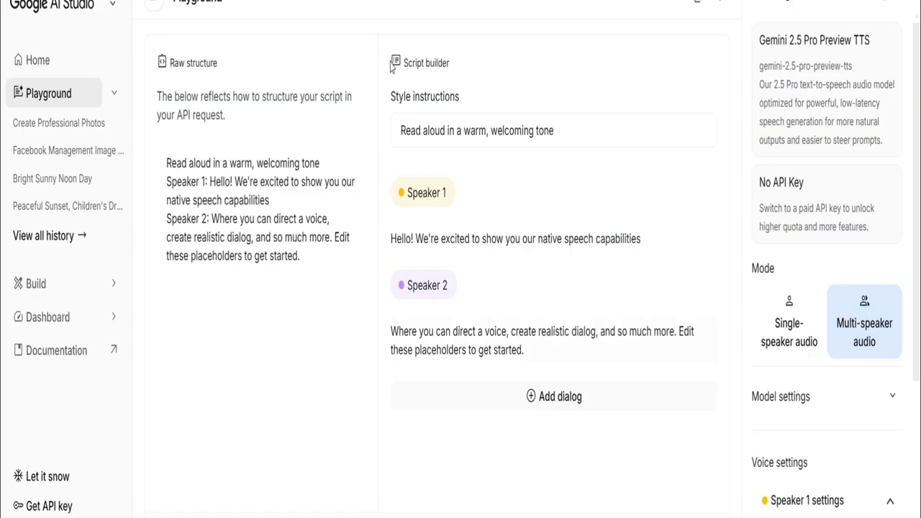
- Switch the mode to single-speaker audio and paste the Marathi story paragraph as the text
{"action": "left_click", "coordinate": [782, 327]}
{"action": "left_click", "coordinate": [228, 188]}
{"action": "key", "text": "ctrl+v"}
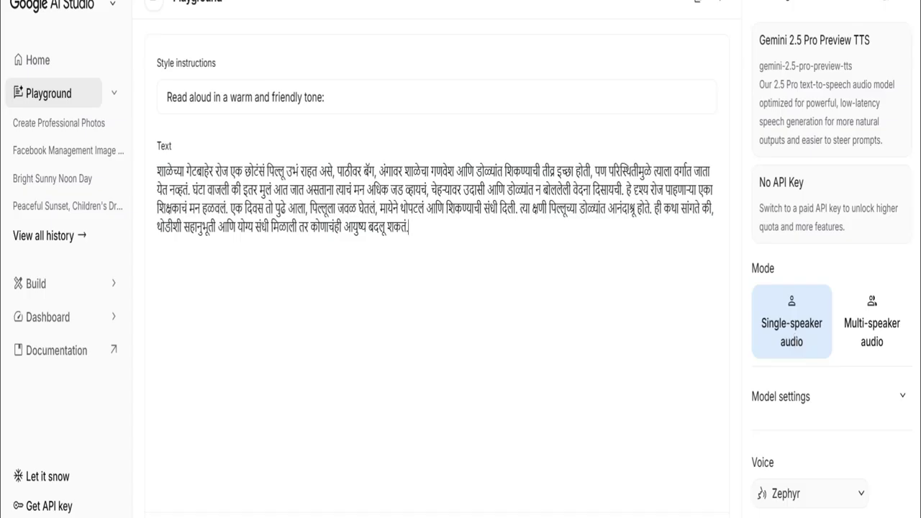
- Preview the Charon, Puck and Fenrir voices and look through the remaining voice choices
{"action": "left_click", "coordinate": [861, 497]}
{"action": "left_click", "coordinate": [768, 357]}
{"action": "left_click", "coordinate": [769, 306]}
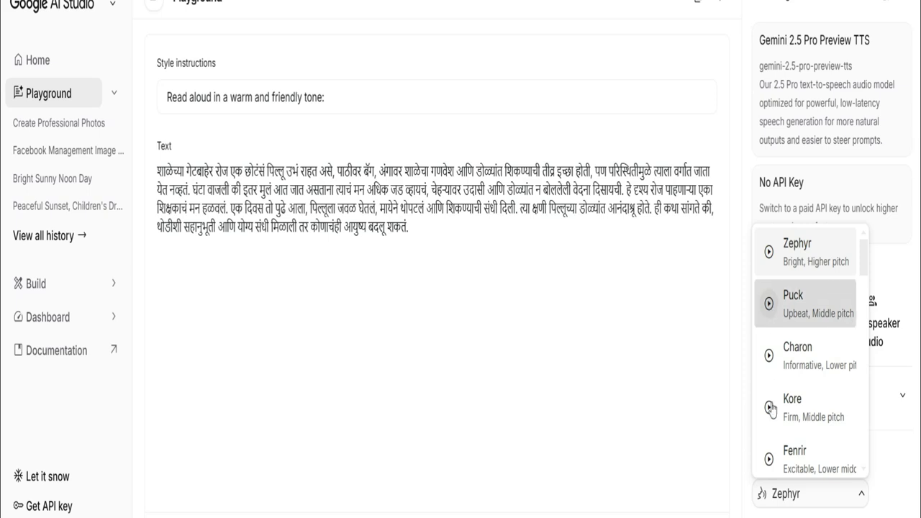
{"action": "left_click", "coordinate": [768, 458]}
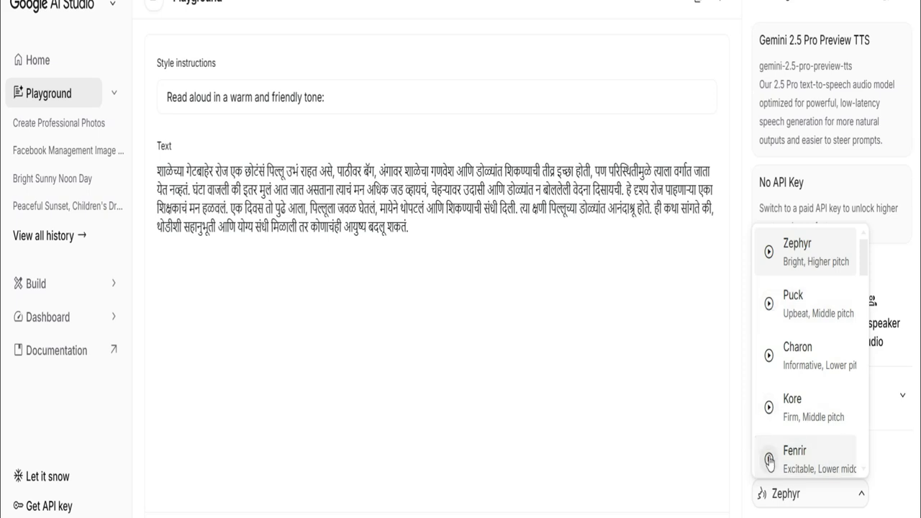
{"action": "scroll", "coordinate": [777, 360], "scroll_direction": "down", "scroll_amount": 3}
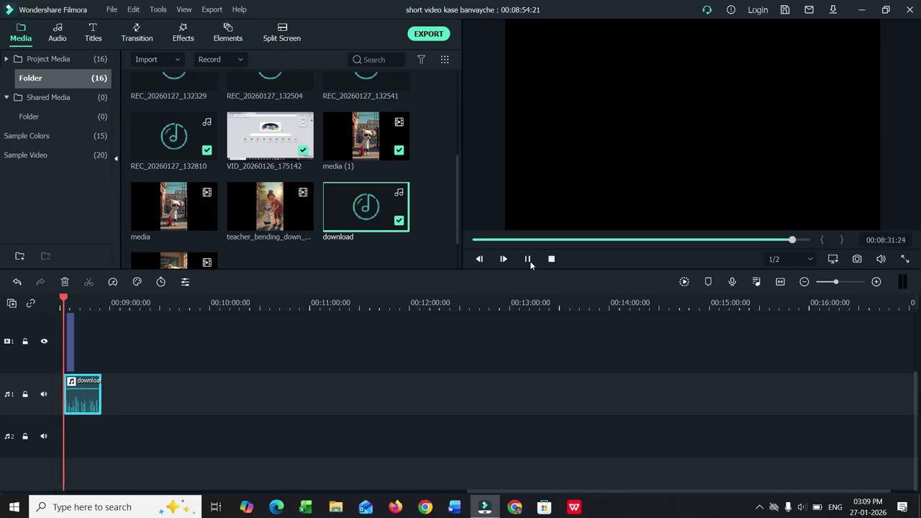
- In Filmora, add the classroom puppy clip and the teacher_bending_down clip to the video track beside the sad puppy clip
{"action": "left_click", "coordinate": [527, 259]}
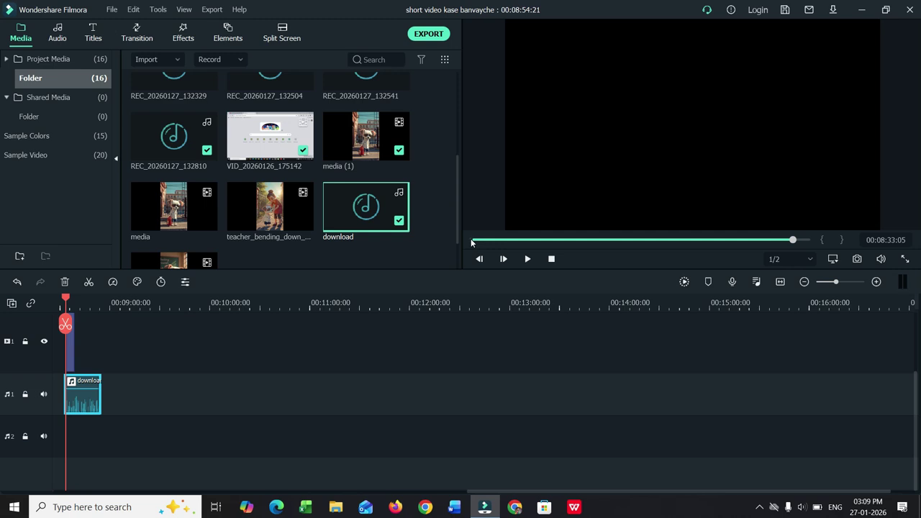
{"action": "left_click", "coordinate": [471, 243]}
{"action": "left_click", "coordinate": [596, 240]}
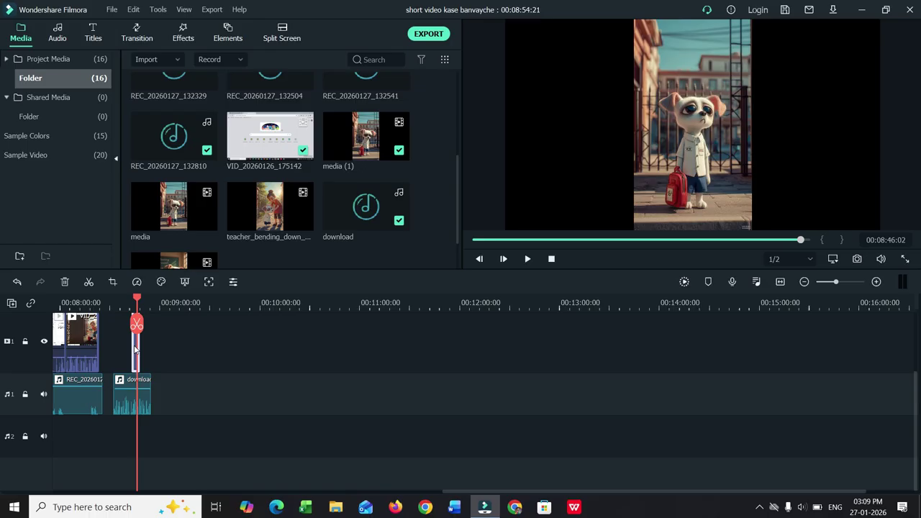
{"action": "left_click", "coordinate": [394, 212]}
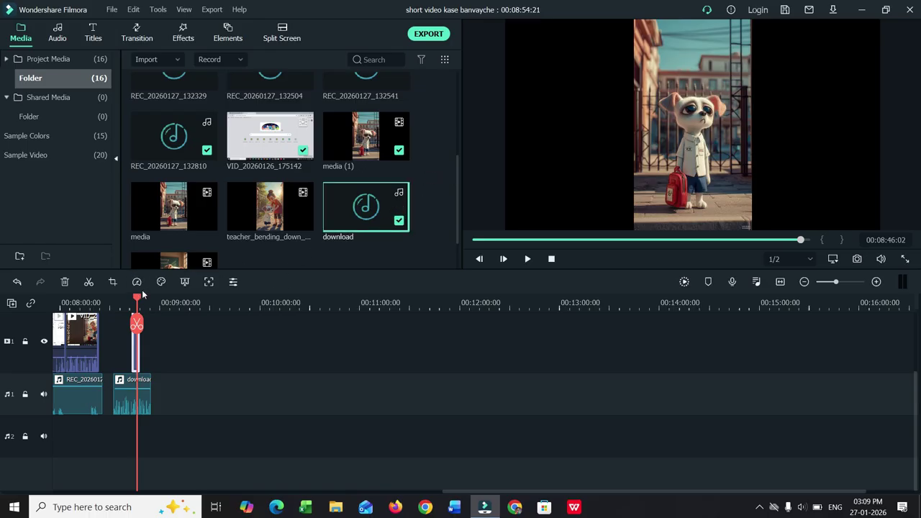
{"action": "left_click", "coordinate": [189, 265]}
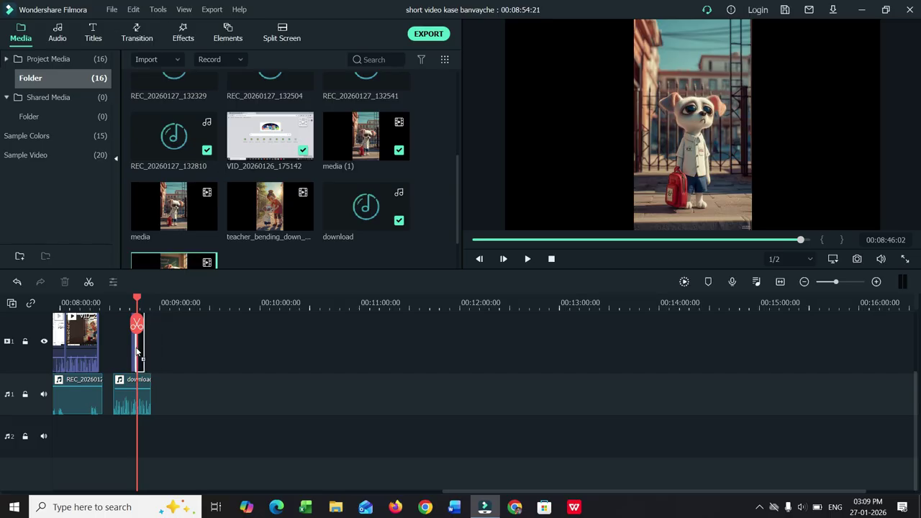
{"action": "left_click_drag", "start_coordinate": [262, 212], "coordinate": [149, 352]}
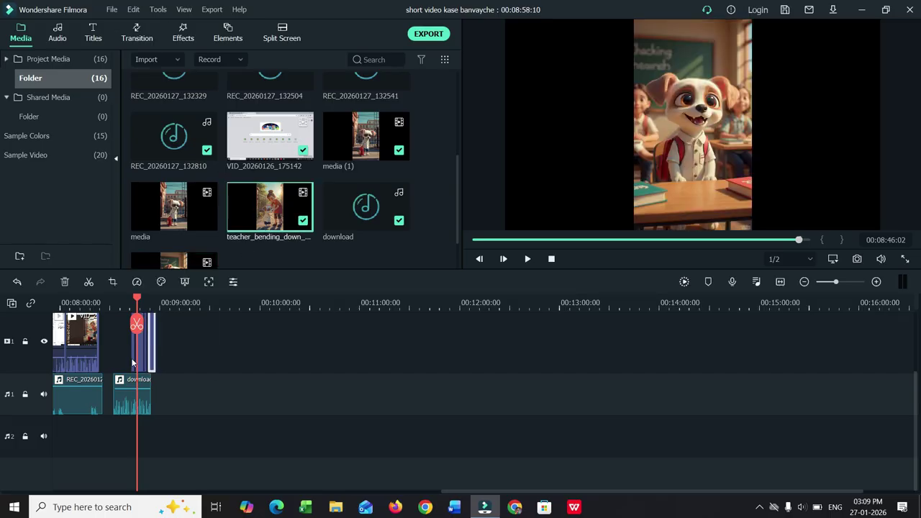
- Move the download voice-over on the audio track to line up with the start of the puppy clips and play the result
{"action": "left_click_drag", "start_coordinate": [127, 399], "coordinate": [143, 399]}
{"action": "left_click", "coordinate": [527, 259]}
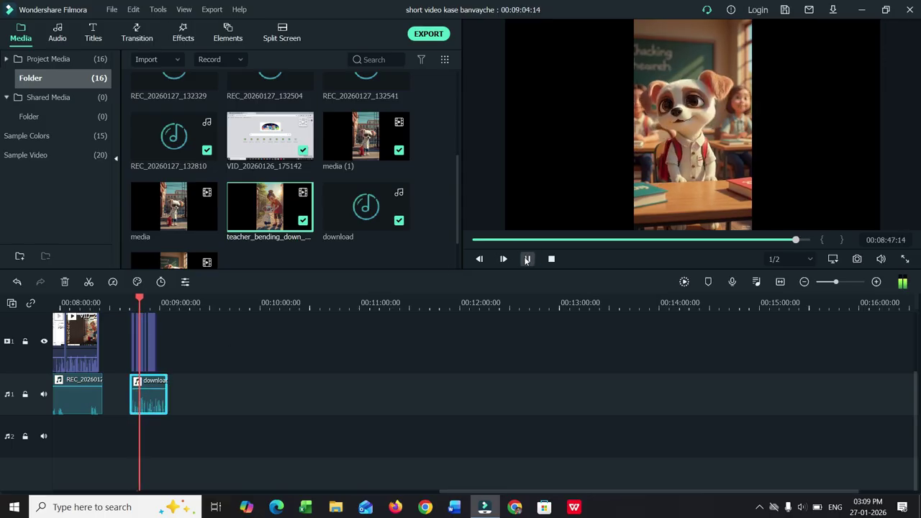